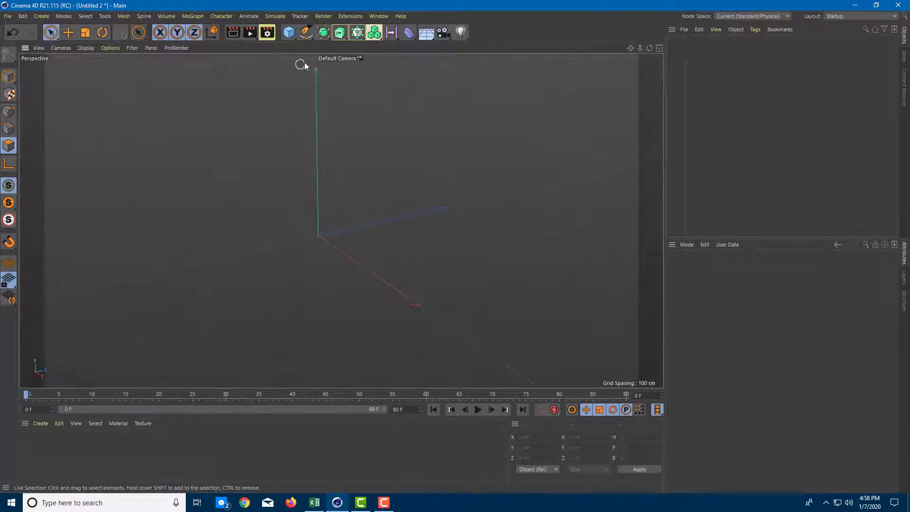
Open the primitive objects palette from the Cube button in the top toolbar.
click(287, 35)
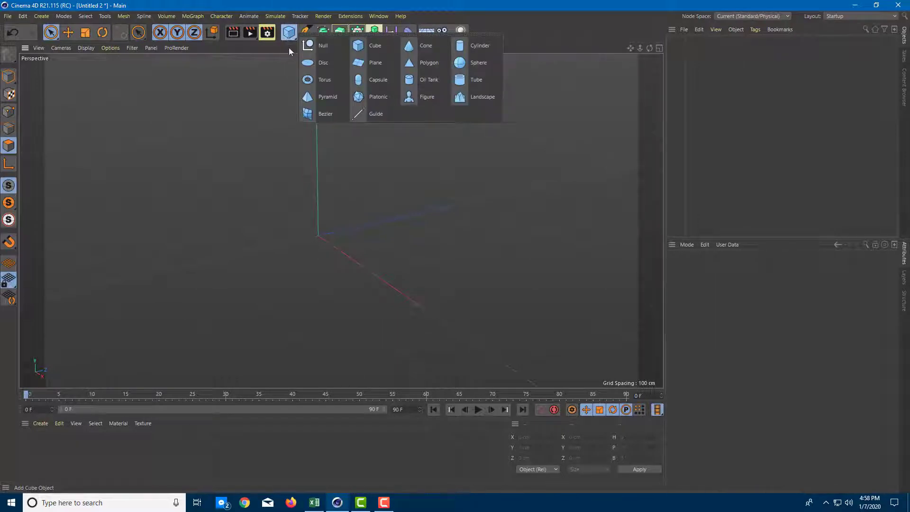
Add a 400 cm Plane and show its segment lines in the viewport.
click(382, 64)
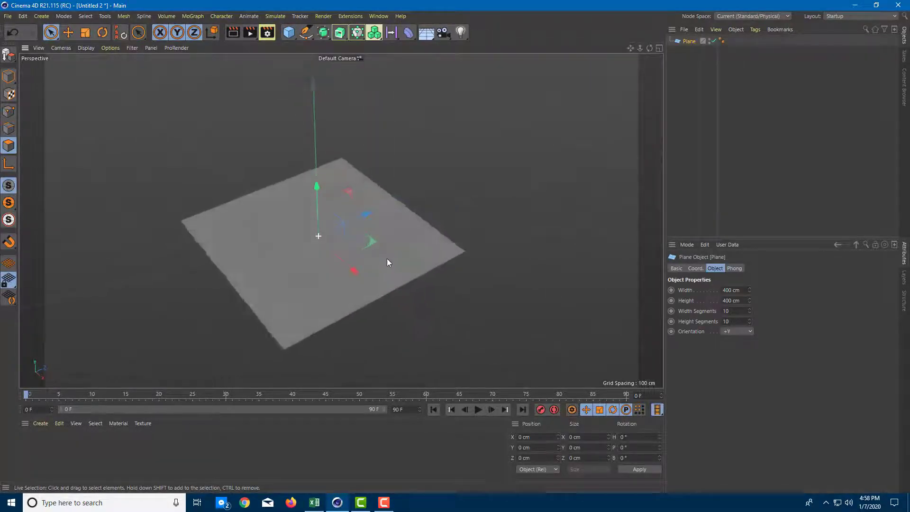
scroll(380, 258, up, 2)
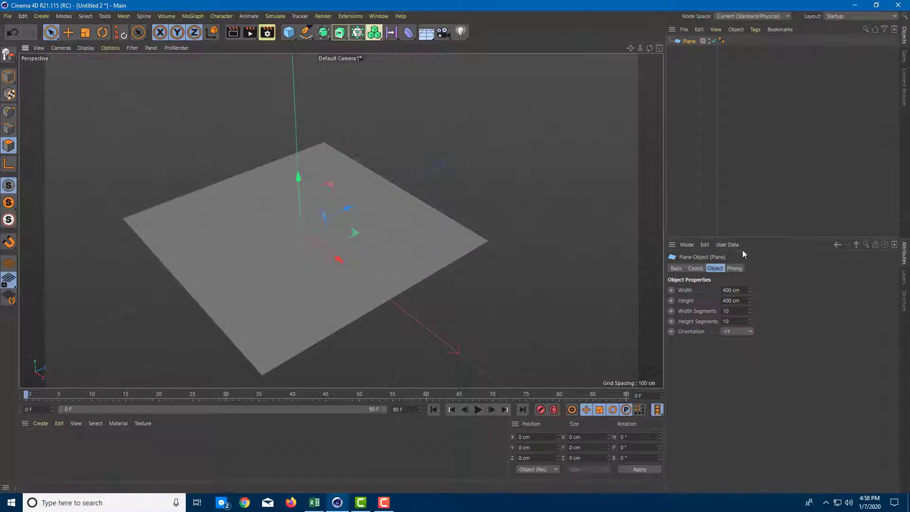
click(677, 268)
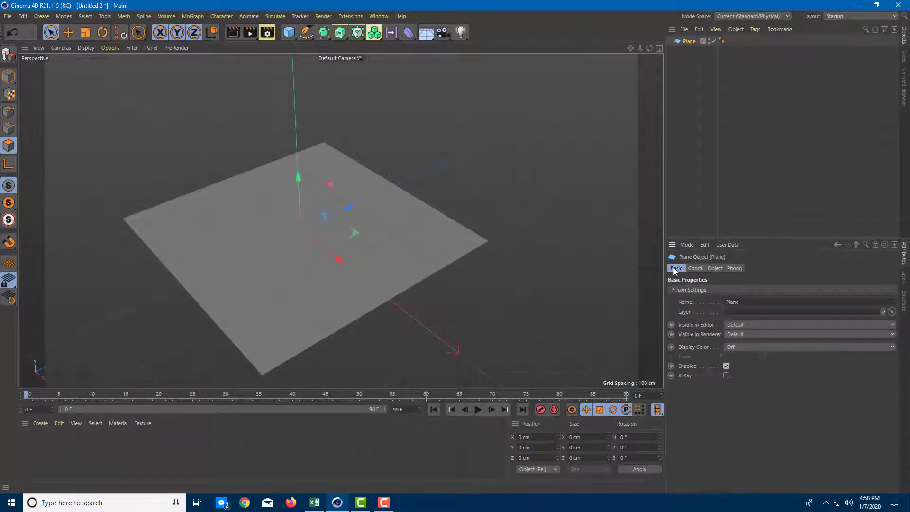
click(715, 269)
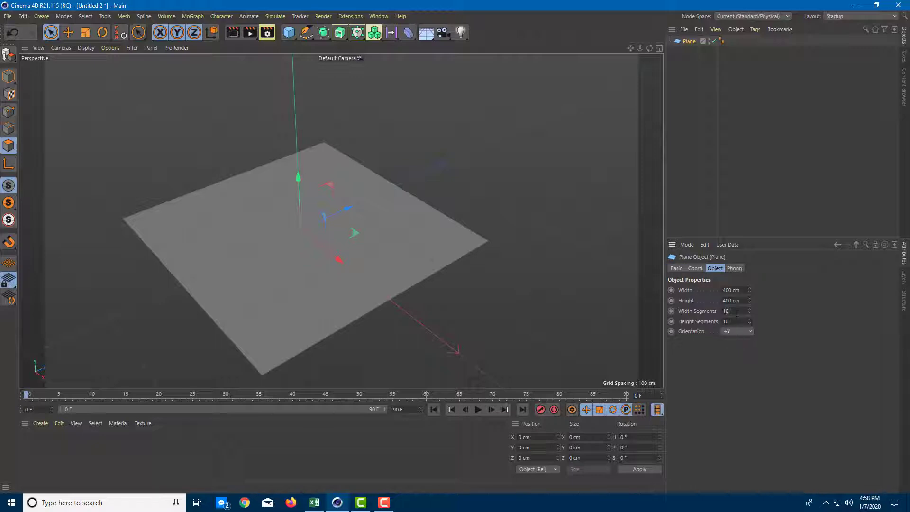
alt+drag(358, 286, 306, 257)
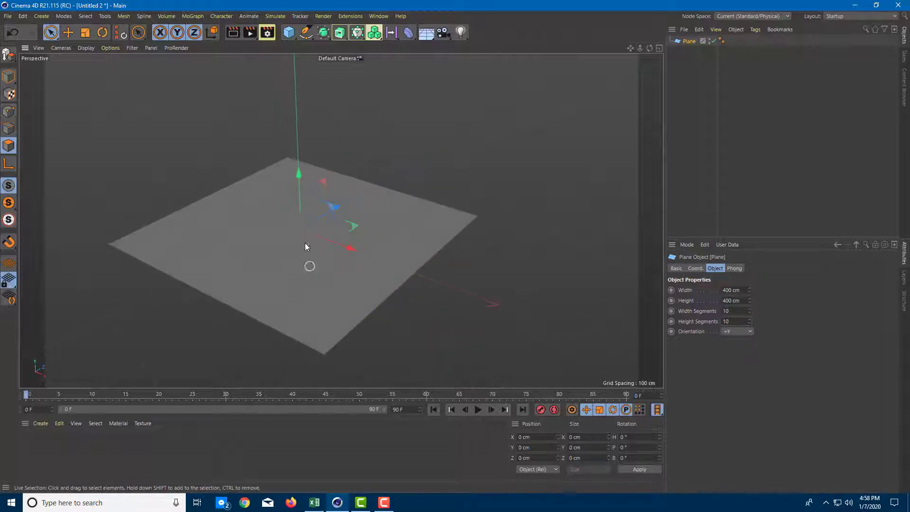
key(n)
key(b)
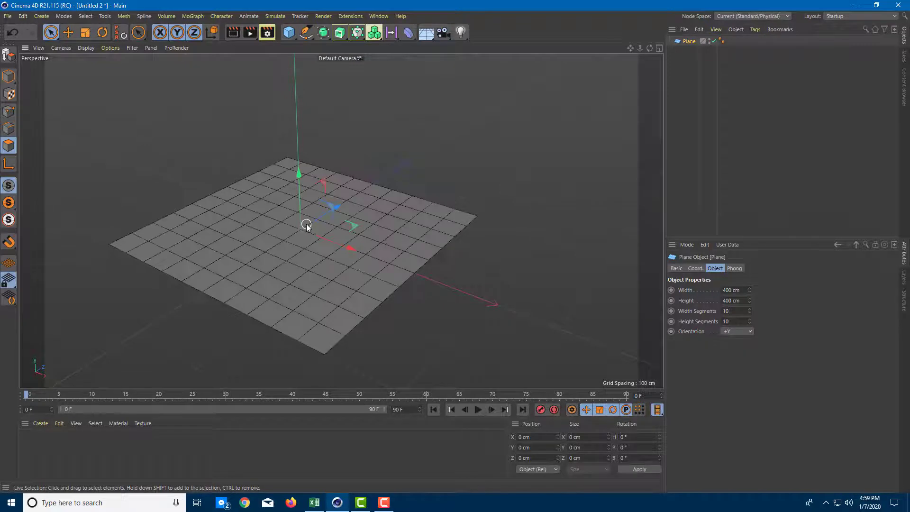
alt+drag(317, 219, 425, 246)
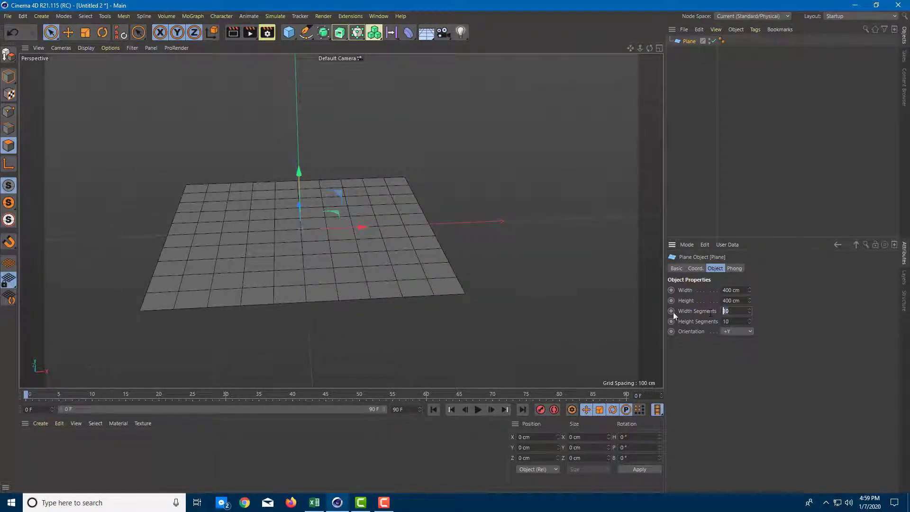
Reduce the plane's Width and Height Segments to 2.
double_click(728, 322)
text(2)
key(Tab)
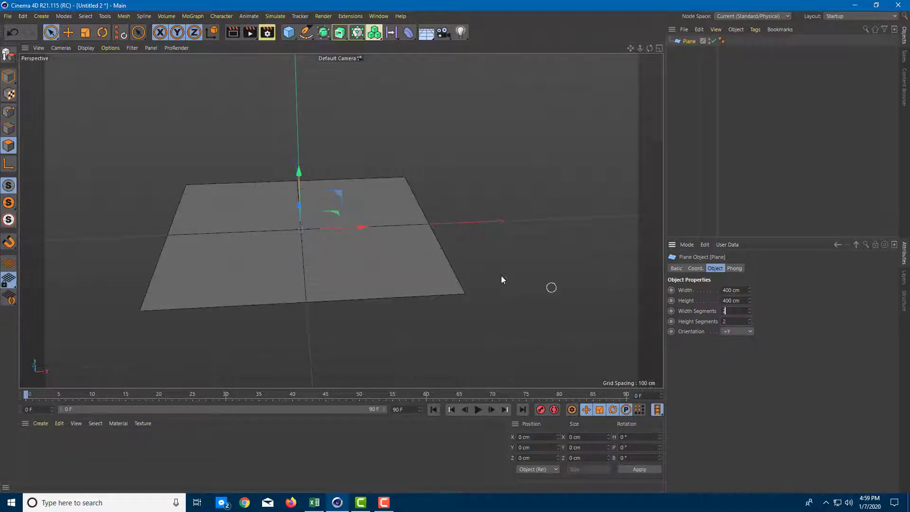
mouse_move(436, 252)
alt+mouse_down()
mouse_move(521, 238)
mouse_move(455, 236)
mouse_move(473, 244)
mouse_move(423, 258)
mouse_move(448, 260)
alt+mouse_up()
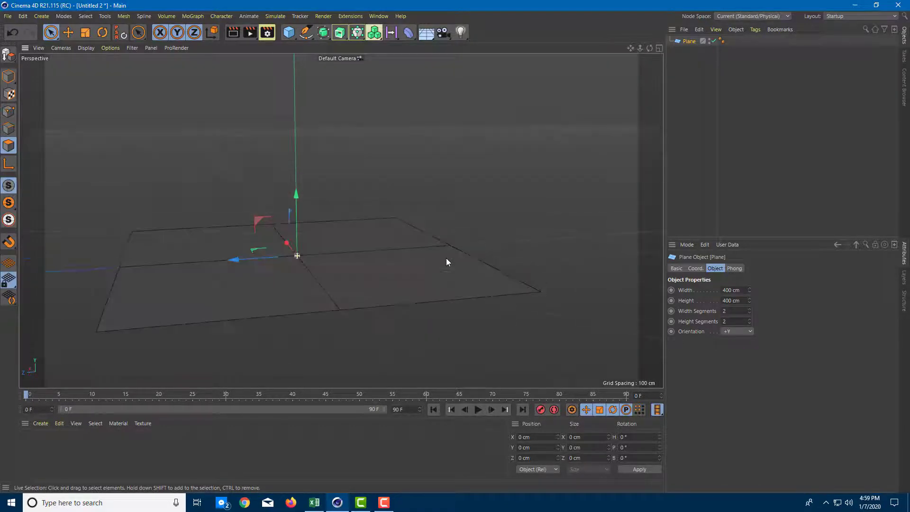
drag(694, 89, 693, 92)
alt+drag(420, 211, 422, 232)
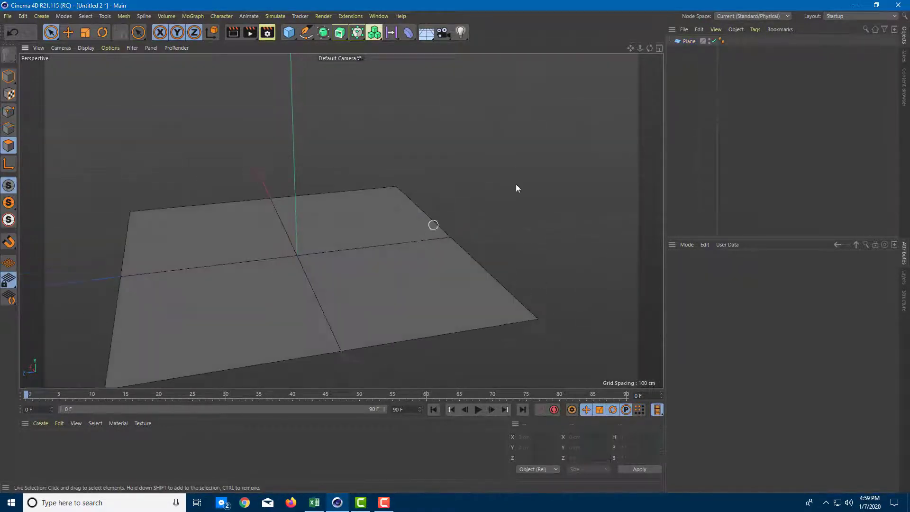
click(683, 42)
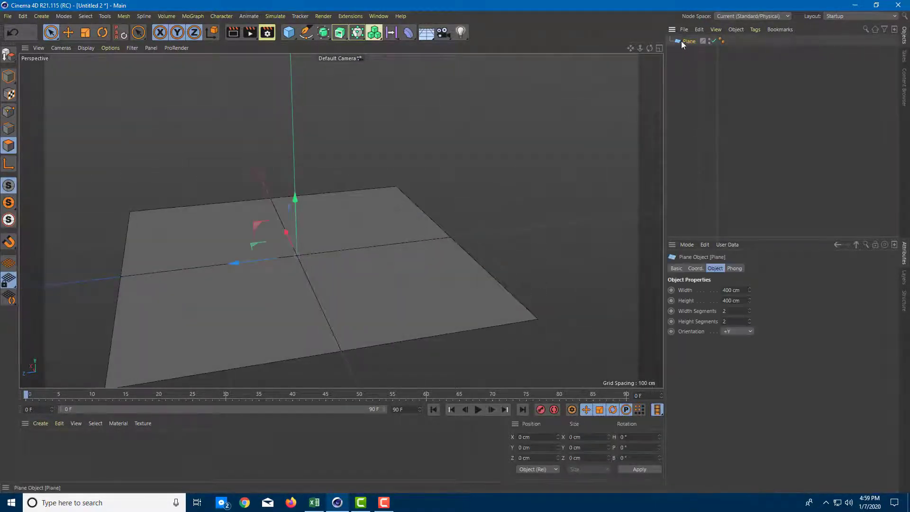
Make the plane editable with C and switch to Points mode.
key(c)
click(204, 279)
click(429, 221)
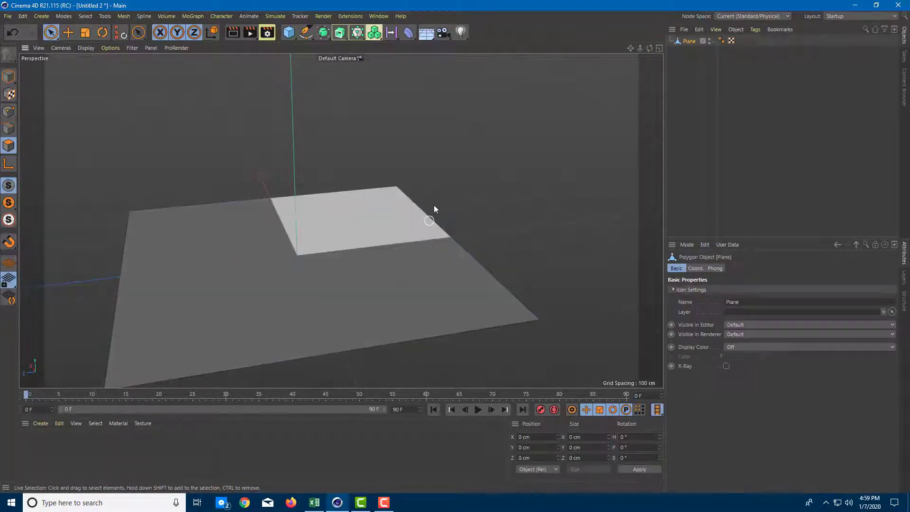
click(369, 228)
alt+drag(374, 266, 312, 263)
alt+middle_drag(312, 264, 433, 262)
click(8, 112)
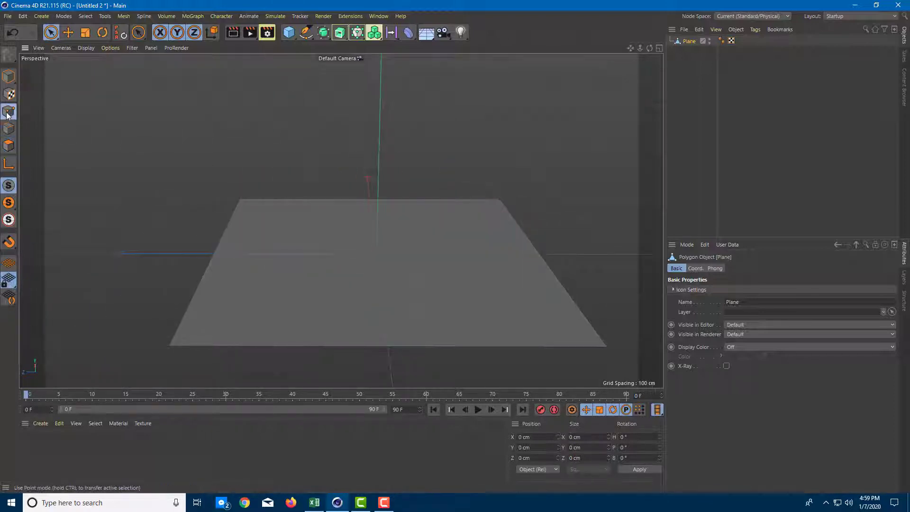
Raise the plane's centre point into a pyramid peak.
click(376, 254)
alt+drag(376, 254, 443, 235)
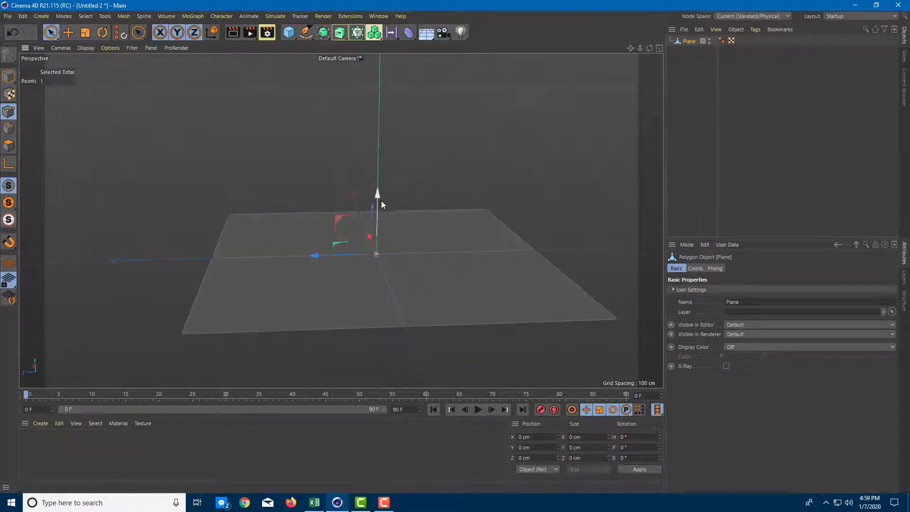
drag(380, 191, 385, 86)
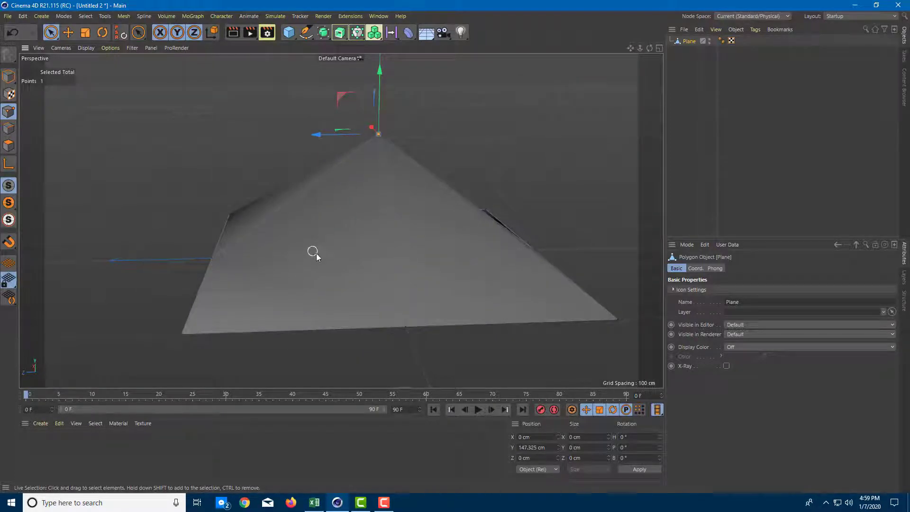
alt+drag(290, 257, 514, 260)
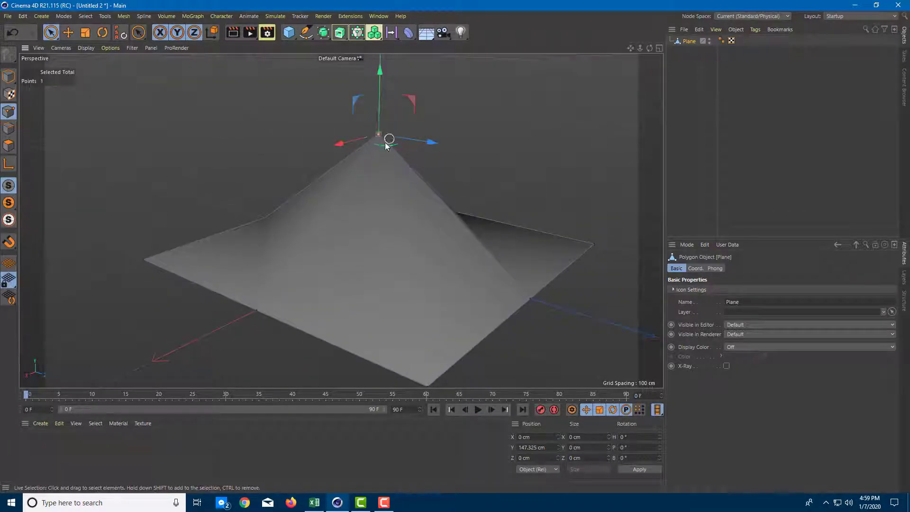
mouse_move(376, 138)
alt+mouse_down()
mouse_move(411, 138)
mouse_move(382, 139)
alt+mouse_up()
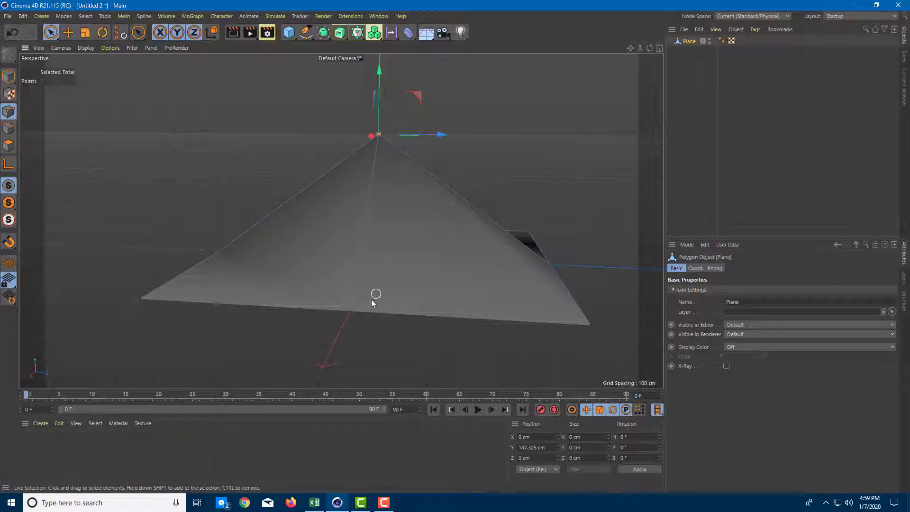
Raise one edge point of the plane about 60 cm.
click(350, 309)
drag(354, 255, 489, 224)
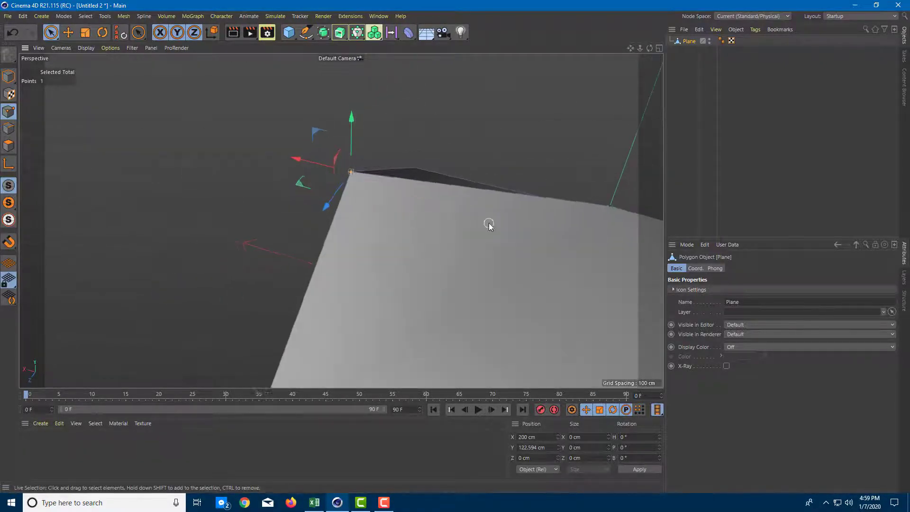
alt+middle_drag(489, 223, 352, 177)
alt+middle_drag(414, 192, 175, 175)
mouse_move(232, 186)
alt+mouse_down()
mouse_move(390, 244)
mouse_move(380, 234)
alt+mouse_up()
scroll(380, 236, down, 8)
Raise the point at X -200 cm to fold the plane into a tent shape.
click(390, 318)
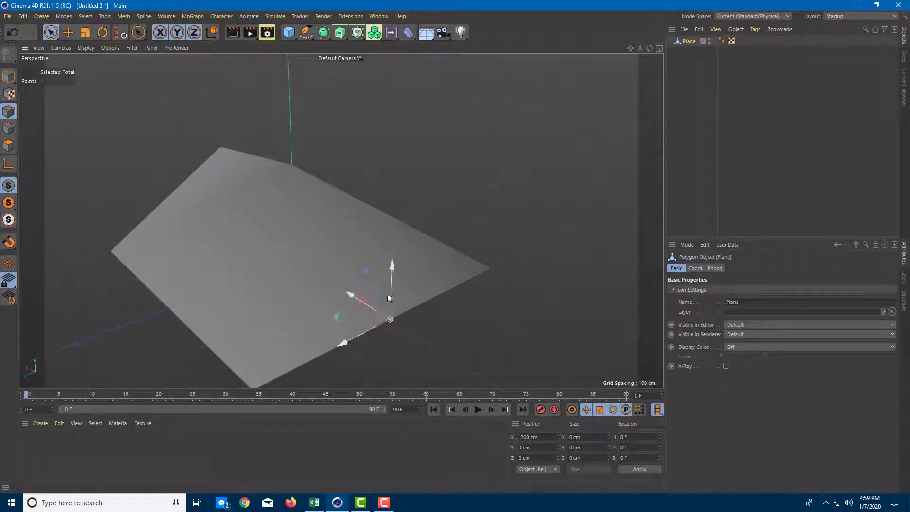
drag(392, 266, 400, 203)
scroll(523, 269, up, 5)
alt+drag(522, 264, 416, 262)
scroll(415, 263, down, 5)
alt+drag(396, 303, 437, 275)
alt+middle_drag(437, 274, 379, 262)
alt+drag(380, 267, 394, 277)
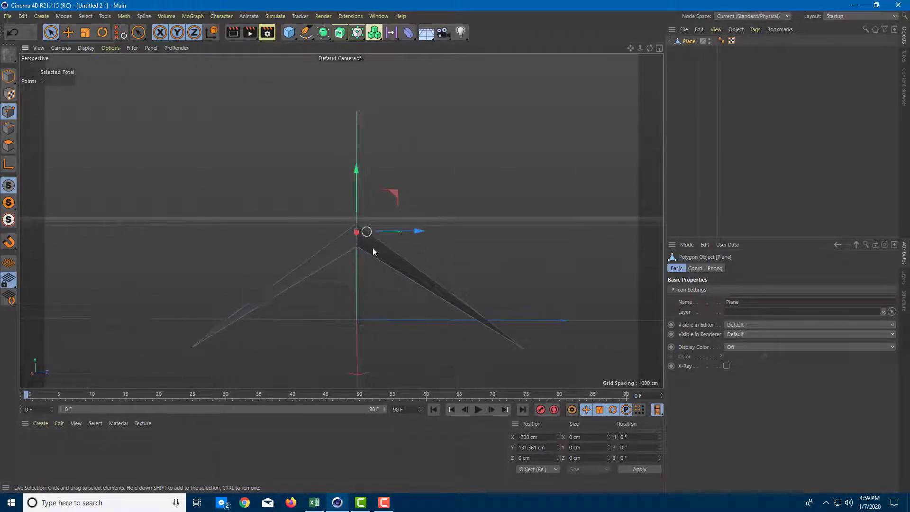
alt+drag(306, 284, 298, 251)
scroll(292, 248, up, 5)
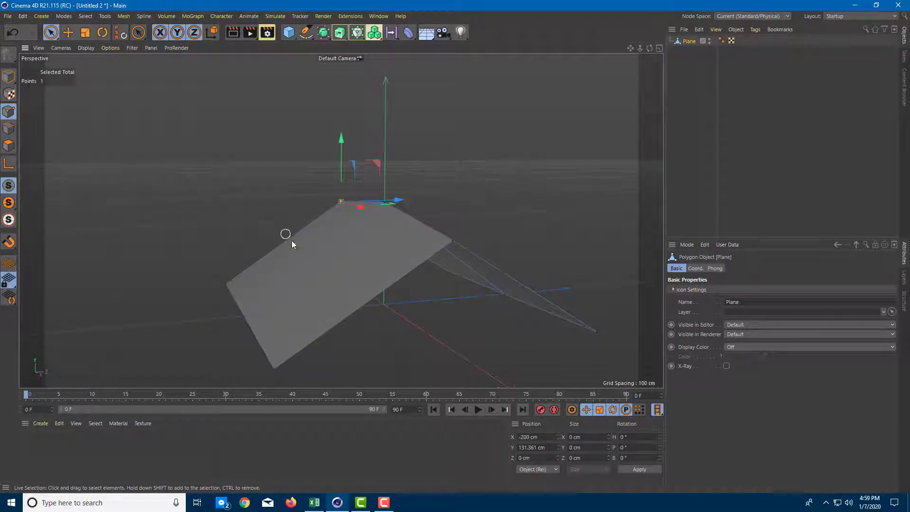
alt+drag(349, 289, 316, 277)
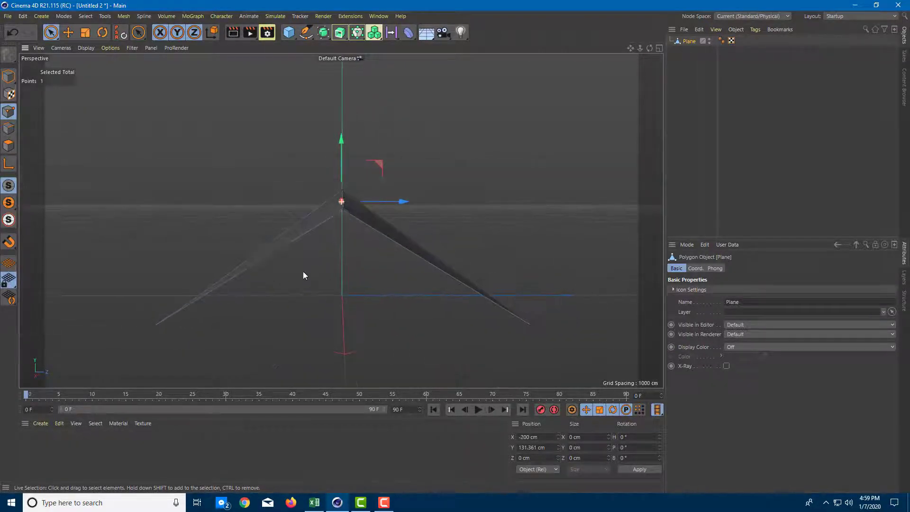
alt+drag(366, 238, 407, 235)
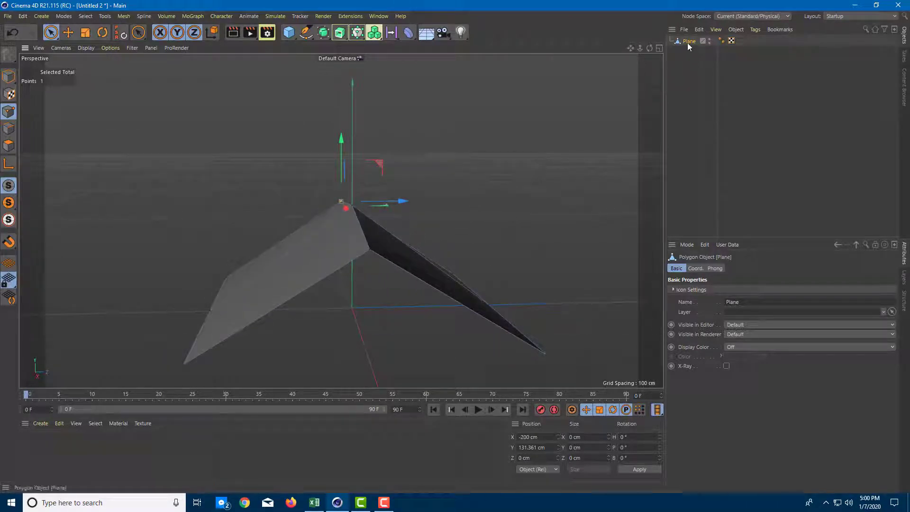
Add a Subdivision Surface and nest the folded Plane under it for a smooth shell.
click(327, 35)
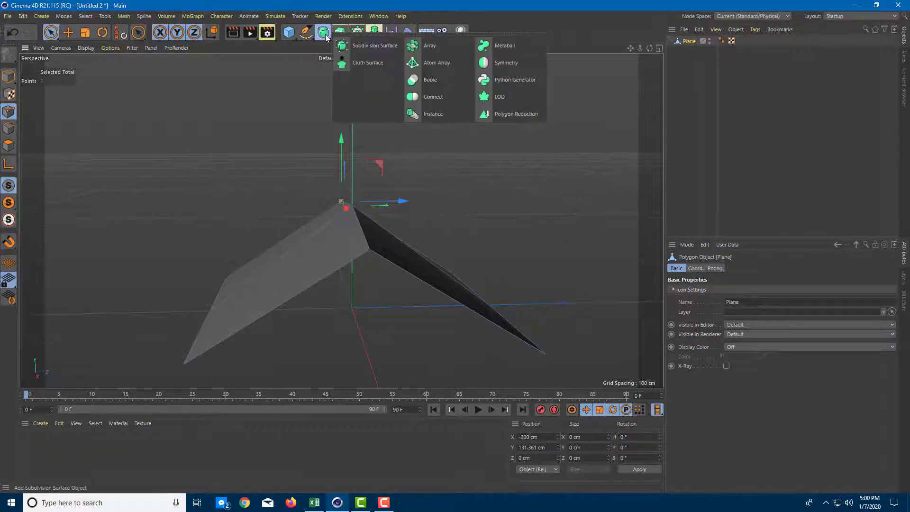
click(353, 48)
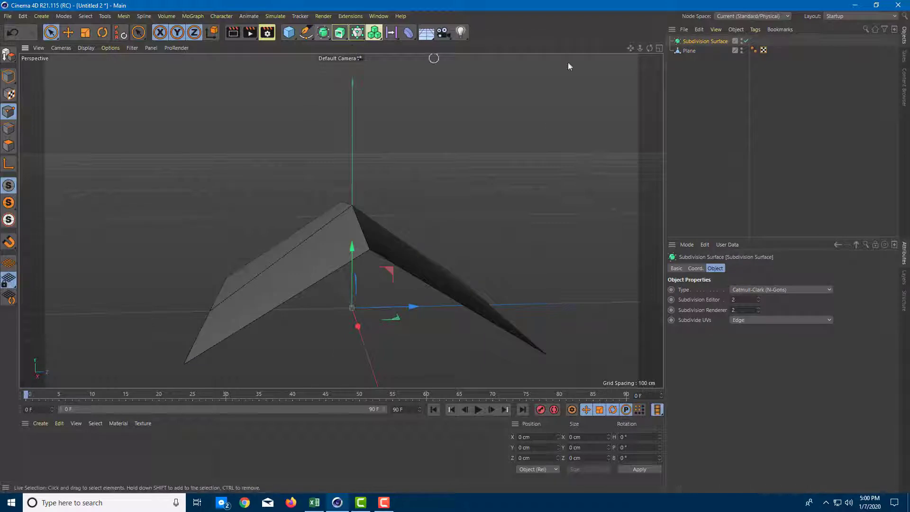
click(690, 50)
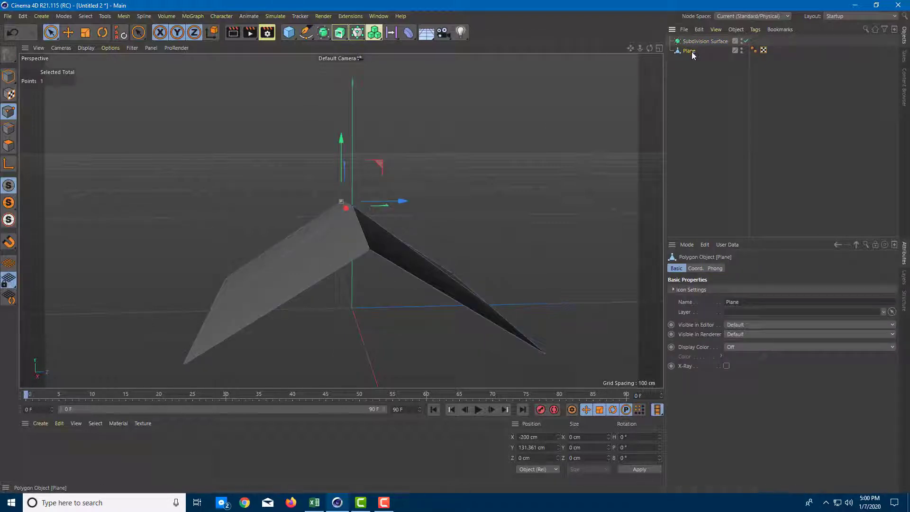
drag(691, 51, 695, 43)
alt+drag(541, 172, 522, 171)
click(709, 42)
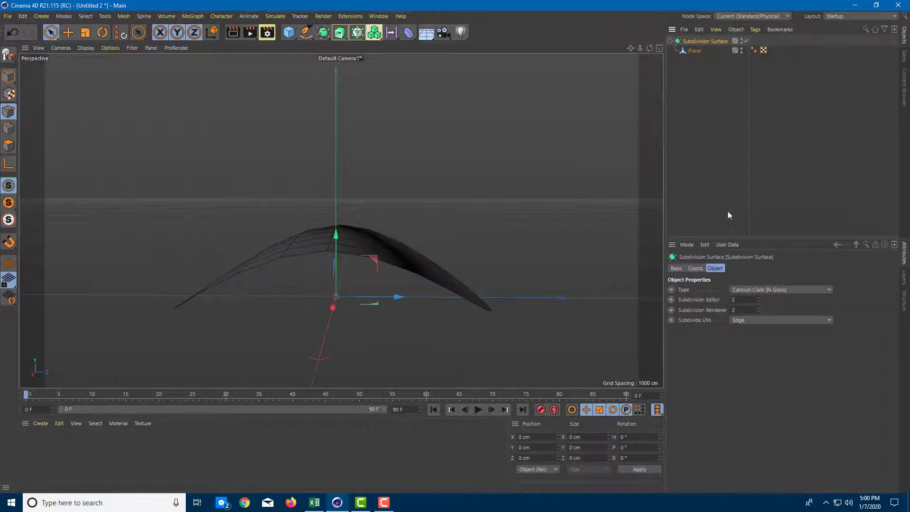
alt+drag(542, 275, 657, 323)
scroll(433, 291, up, 3)
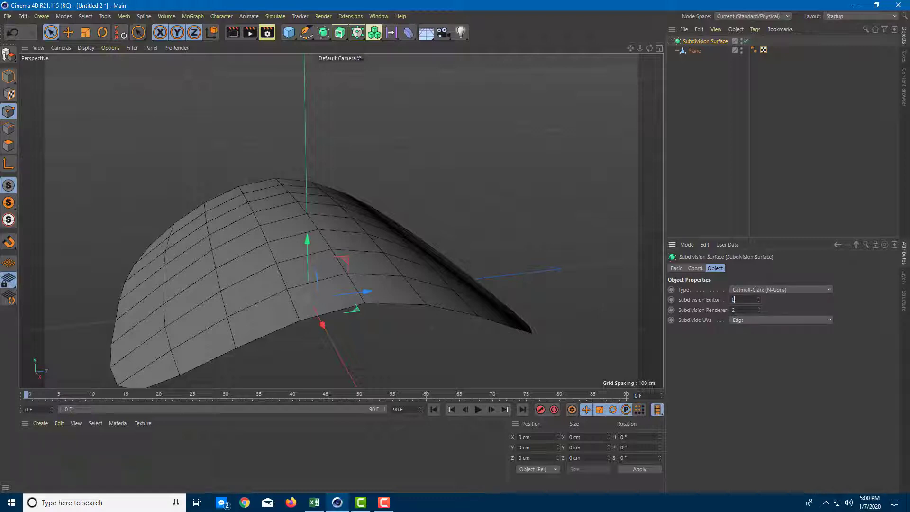
Set the Subdivision Editor level to 0 to view the unsmoothed roof shape.
text(0)
key(Return)
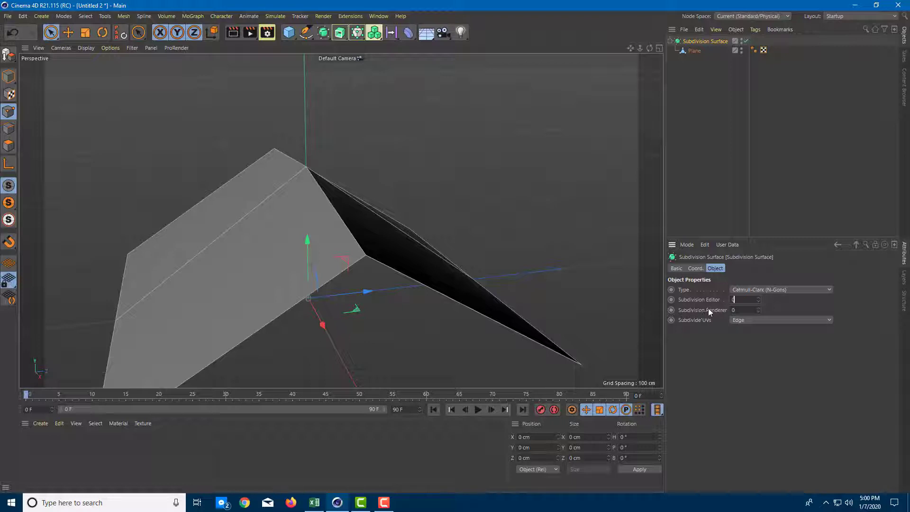
scroll(490, 261, down, 3)
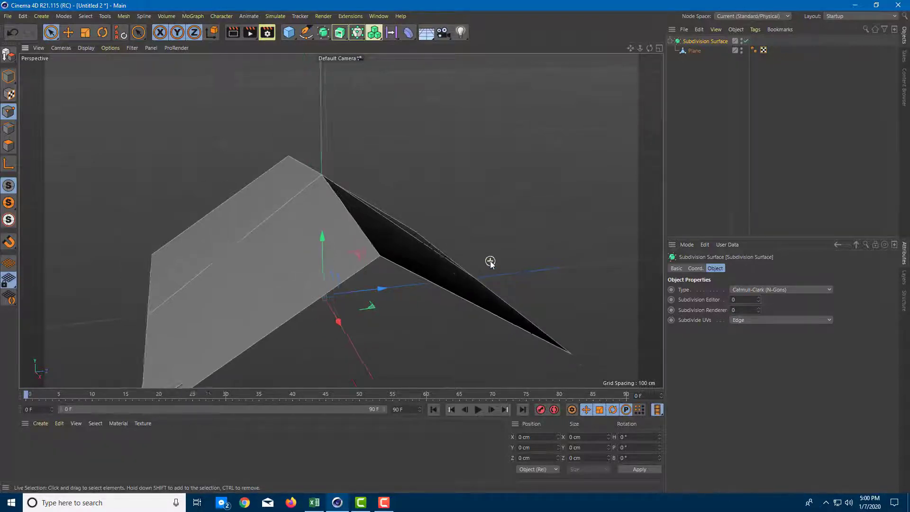
alt+drag(451, 243, 444, 294)
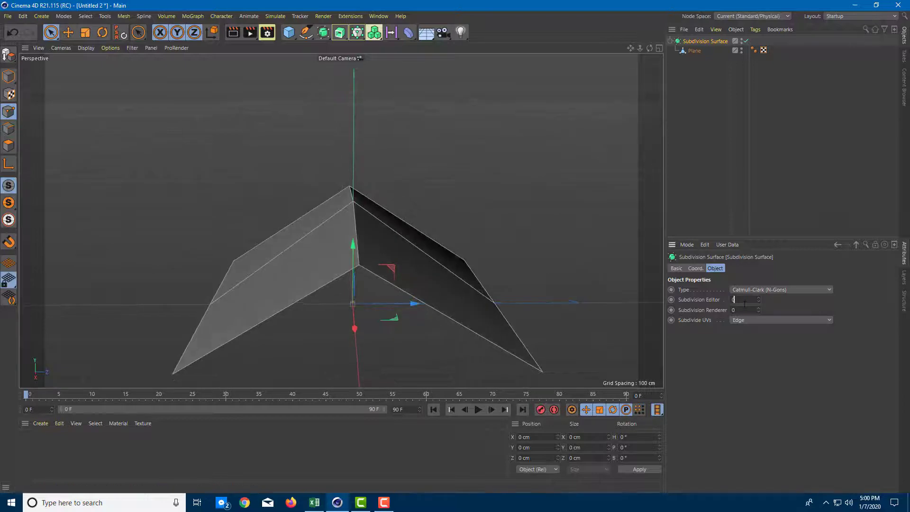
mouse_move(422, 248)
alt+mouse_down()
mouse_move(490, 267)
mouse_move(436, 246)
mouse_move(435, 256)
alt+mouse_up()
alt+drag(356, 226, 343, 189)
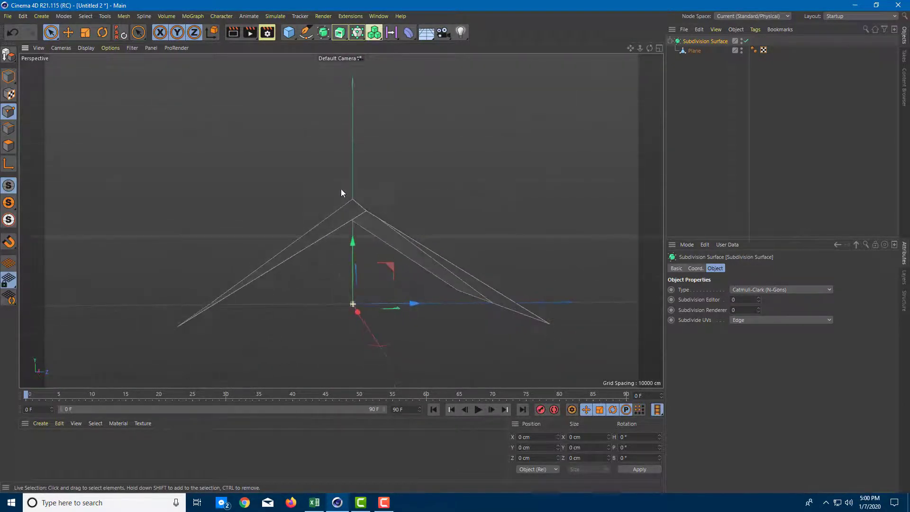
alt+drag(254, 291, 375, 252)
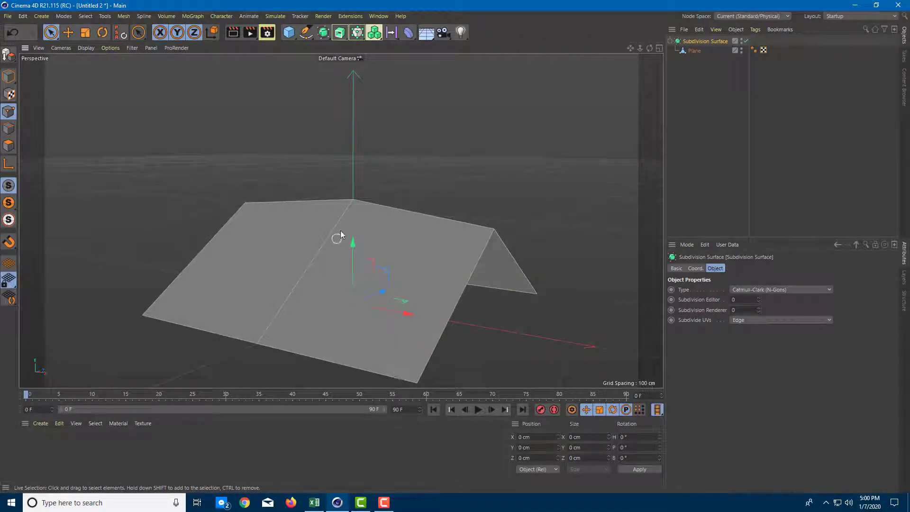
alt+drag(291, 254, 325, 186)
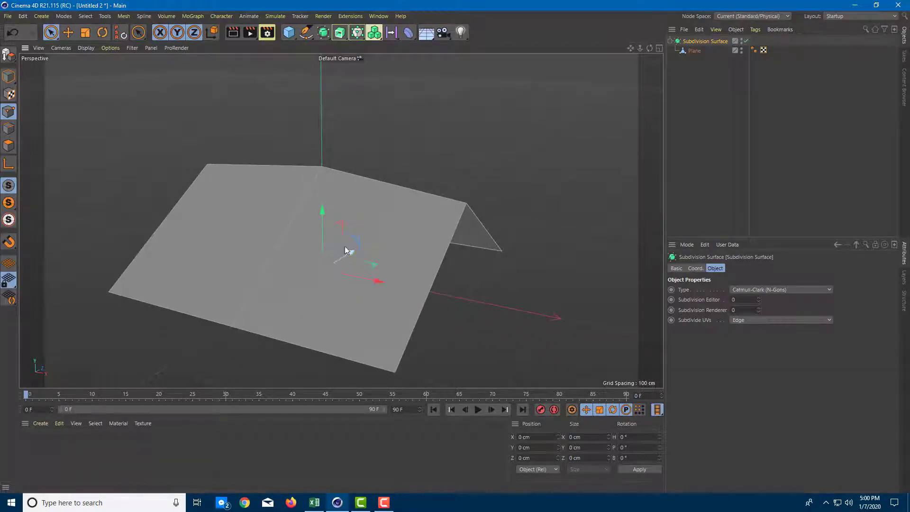
alt+drag(413, 266, 291, 258)
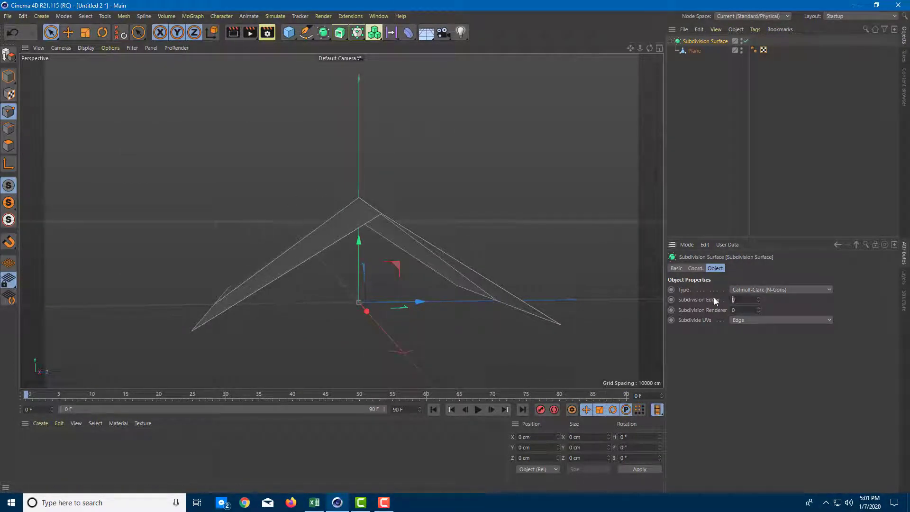
Compare viewport subdivision levels 0, 1, 2 and 3 on the bent plane.
click(749, 300)
mouse_move(504, 219)
alt+mouse_down()
mouse_move(417, 266)
mouse_move(443, 284)
mouse_move(363, 289)
alt+mouse_up()
alt+drag(372, 342, 334, 255)
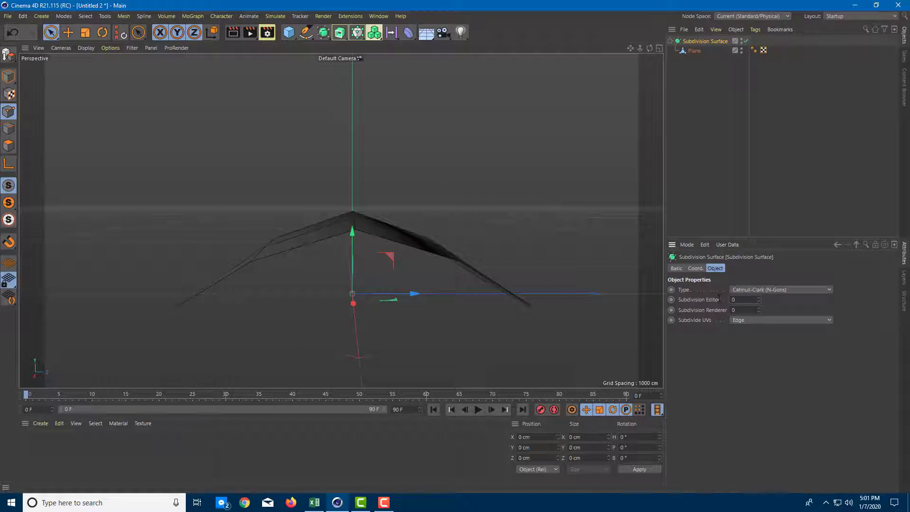
key(Return)
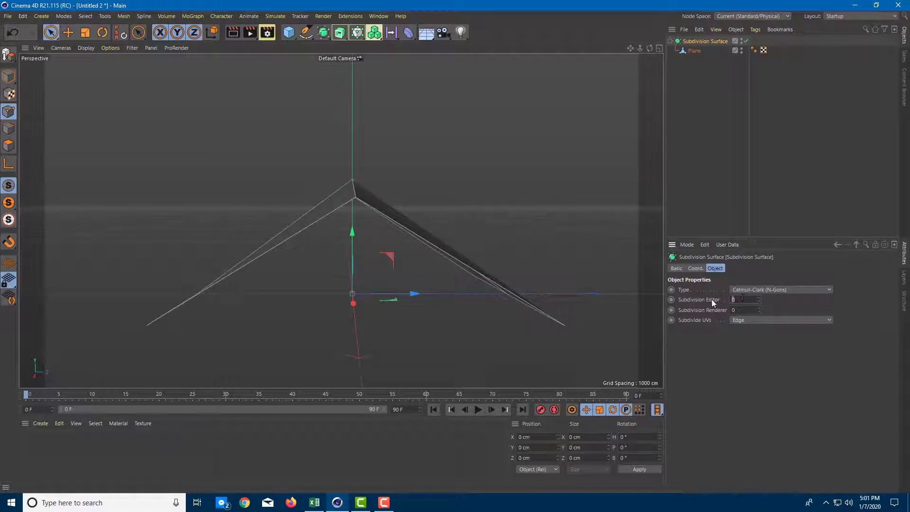
key(Return)
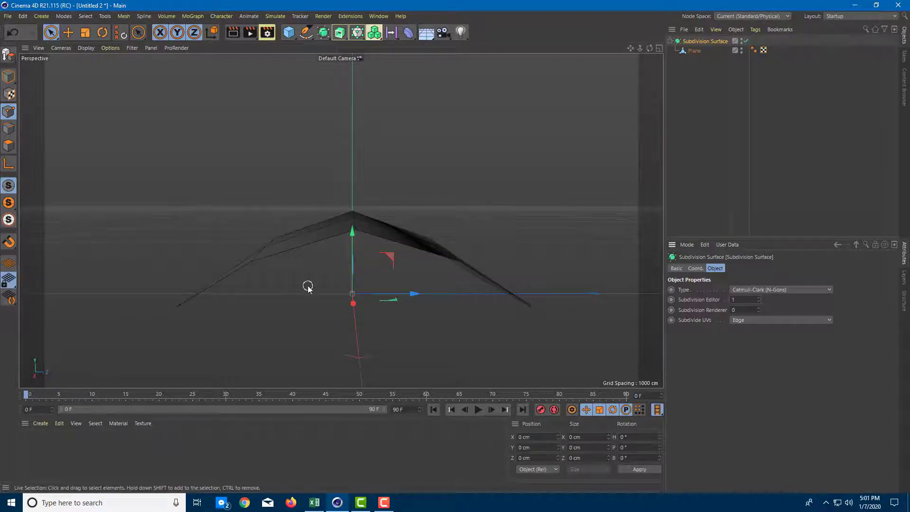
alt+drag(252, 262, 300, 304)
alt+drag(311, 181, 300, 223)
text(2)
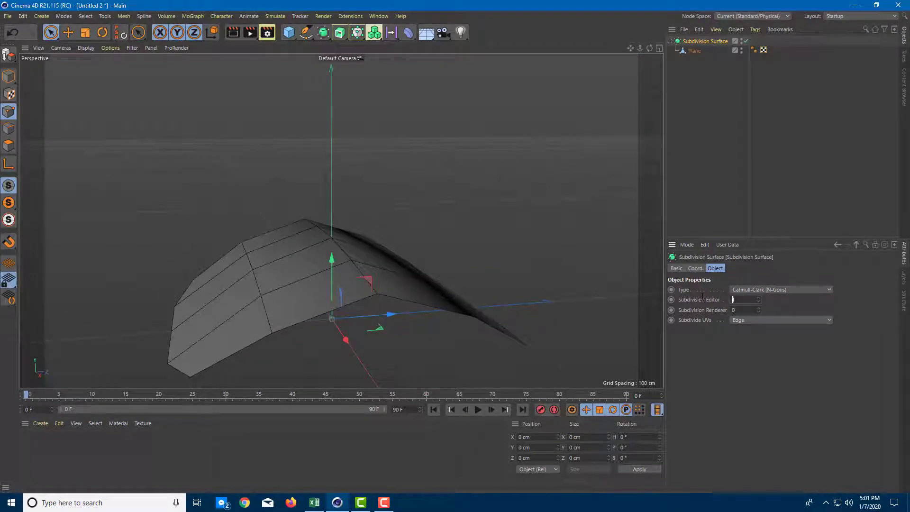
key(Return)
alt+drag(473, 302, 492, 341)
text(3)
key(Return)
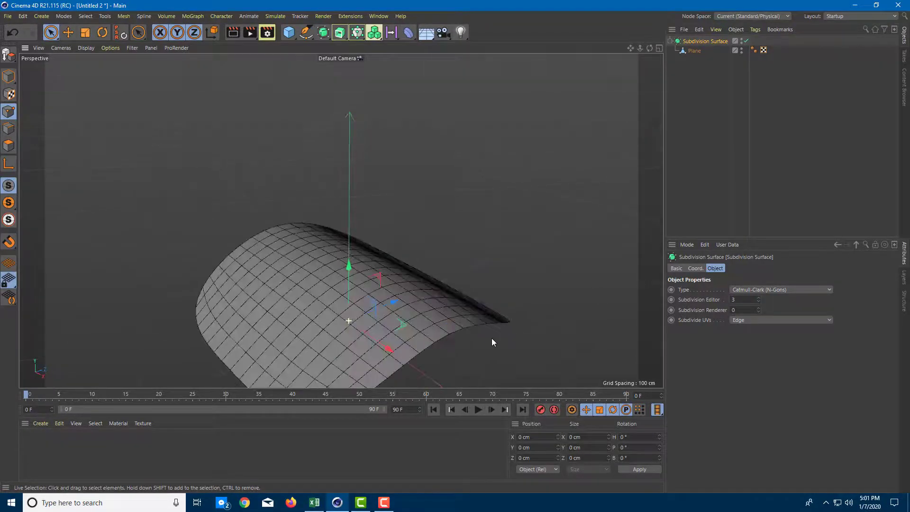
Set Subdivision Editor back to 1, keeping render subdivision at 3.
click(746, 299)
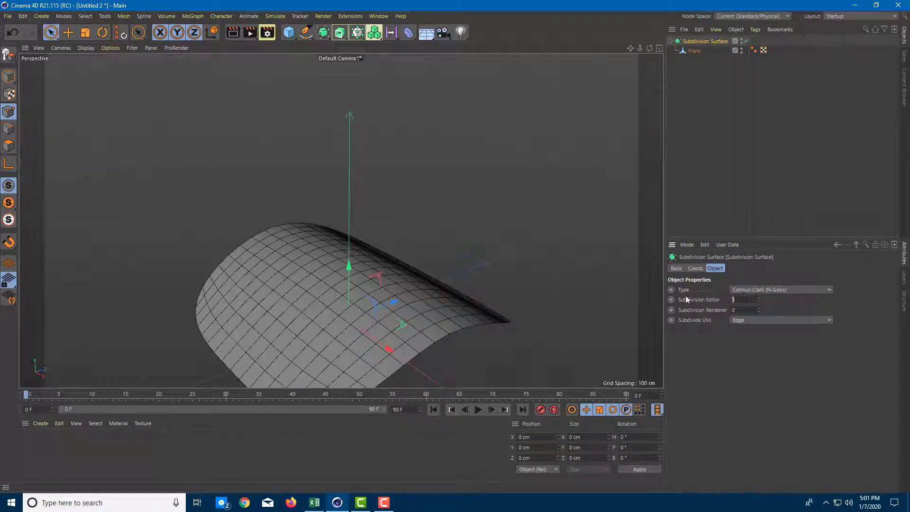
text(1)
key(Return)
mouse_move(555, 299)
alt+mouse_down()
mouse_move(516, 275)
mouse_move(528, 293)
mouse_move(553, 298)
alt+mouse_up()
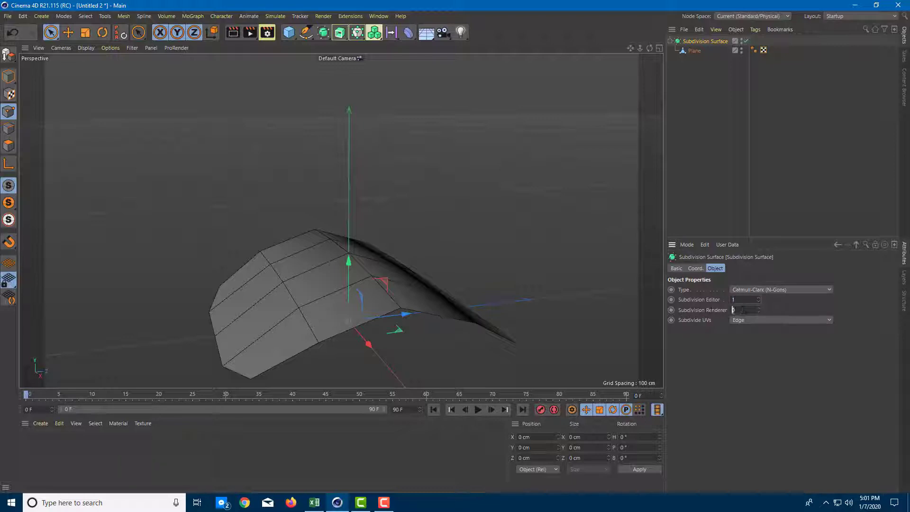
alt+drag(444, 307, 445, 297)
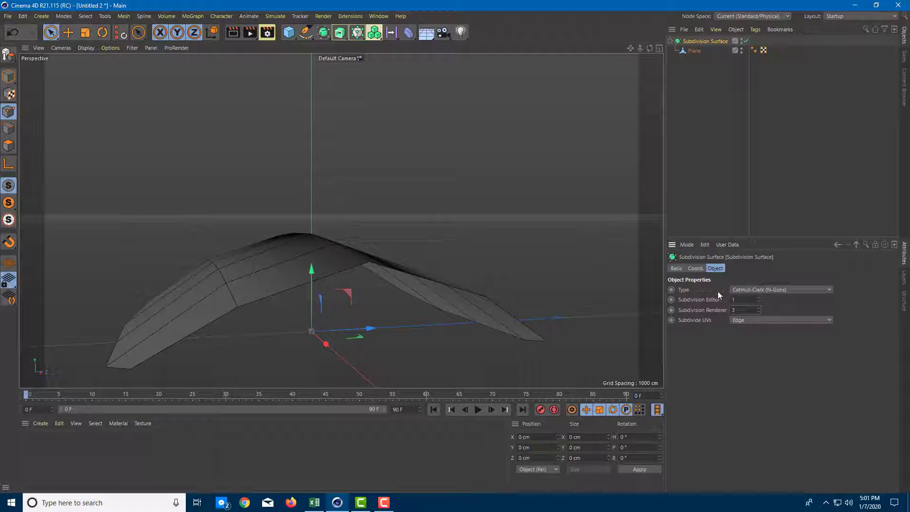
alt+drag(504, 296, 473, 288)
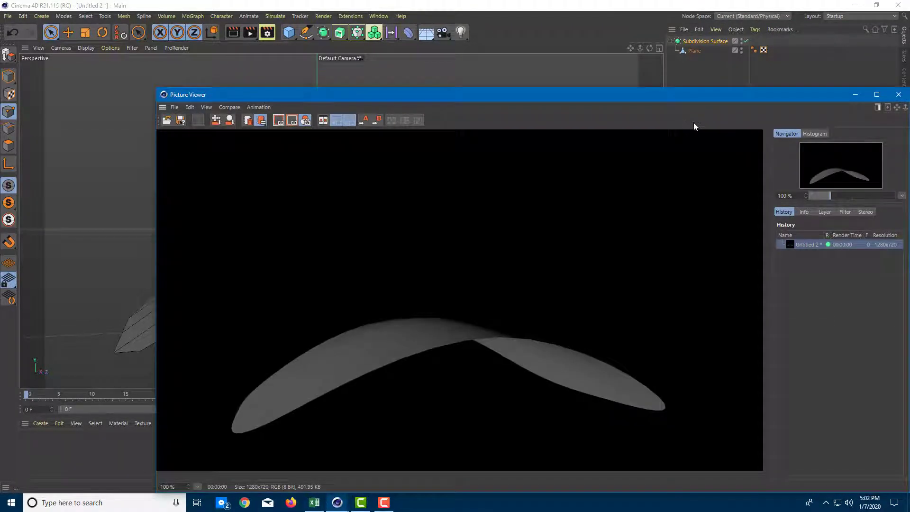
drag(570, 101, 355, 102)
click(735, 96)
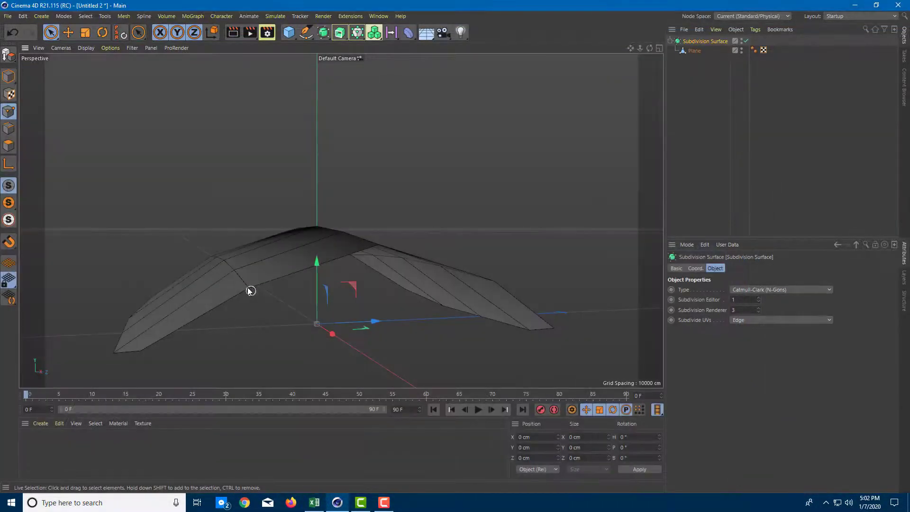
alt+drag(330, 273, 266, 306)
Select a ridge point on the Plane and raise it upward.
click(51, 33)
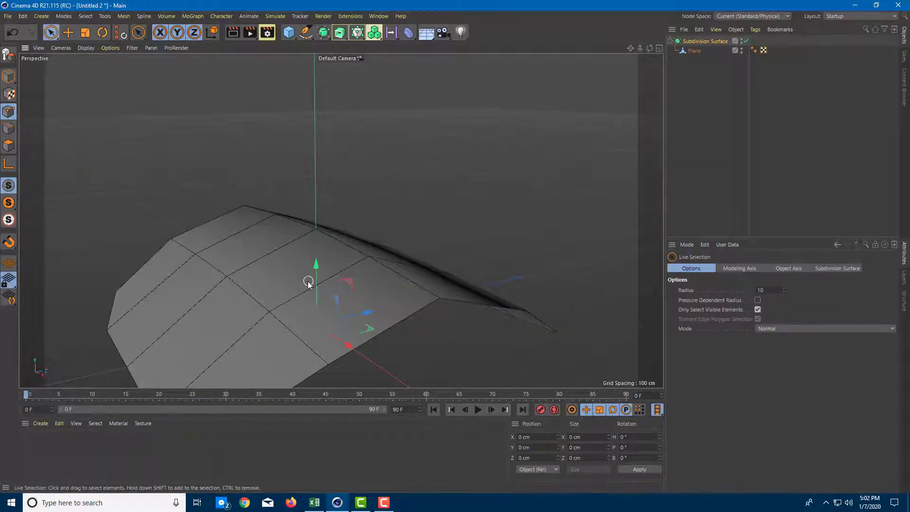
click(695, 51)
click(229, 280)
click(315, 229)
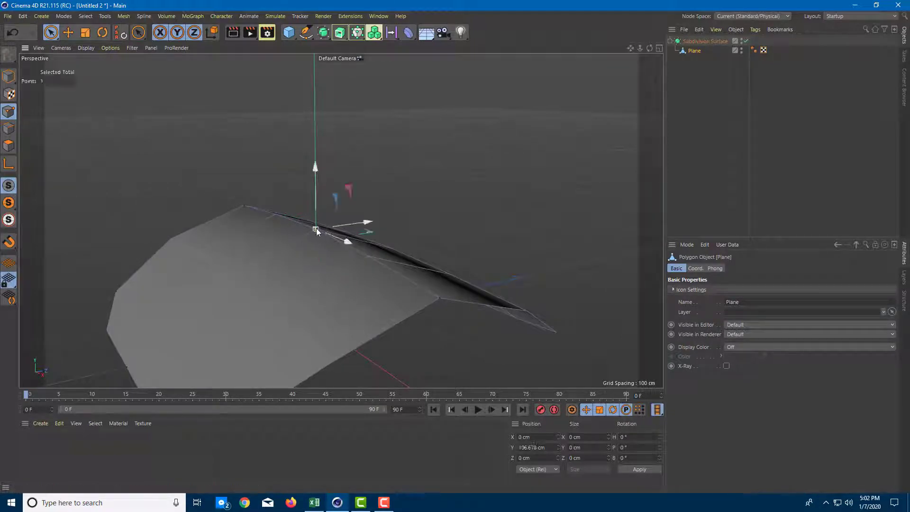
drag(314, 177, 317, 90)
alt+drag(419, 229, 338, 268)
click(283, 231)
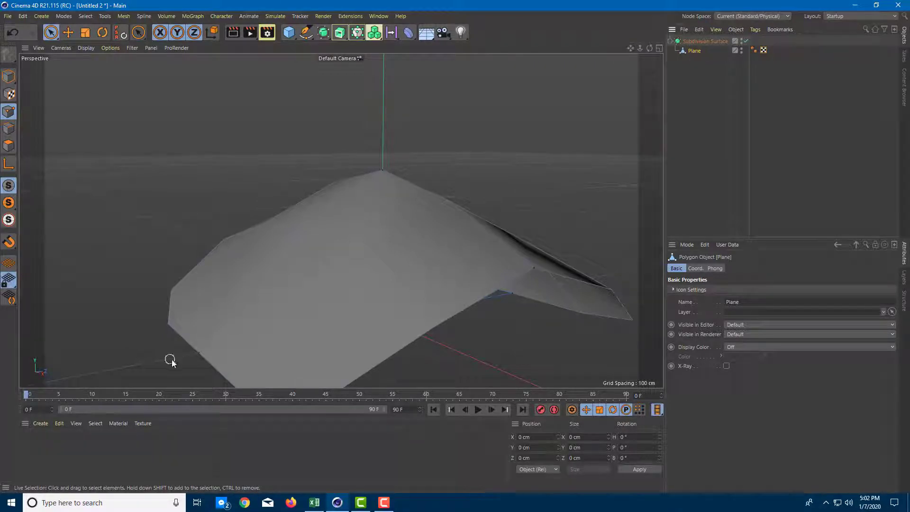
Pull the left corner point outward along Z to -263.369 cm and preview the render.
click(200, 353)
drag(199, 353, 125, 367)
alt+drag(324, 352, 300, 340)
scroll(323, 327, down, 4)
alt+middle_drag(411, 310, 383, 266)
key(ctrl+r)
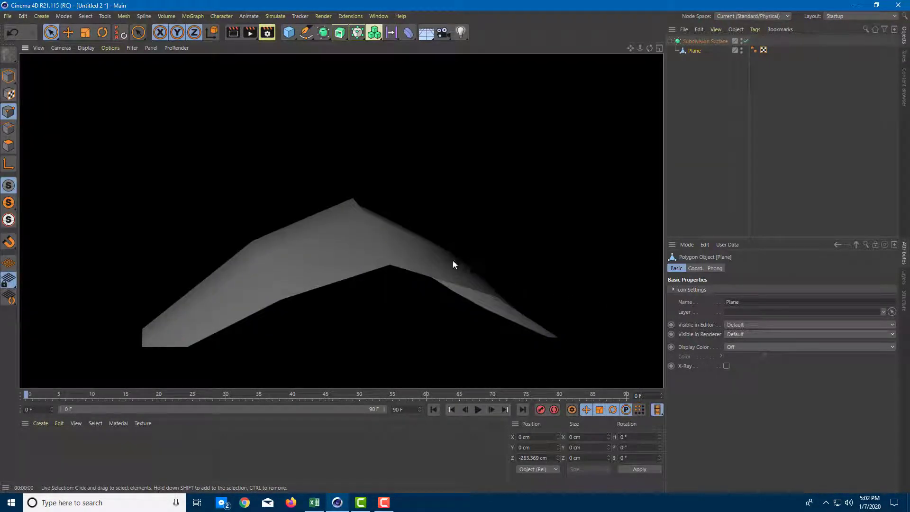
click(372, 205)
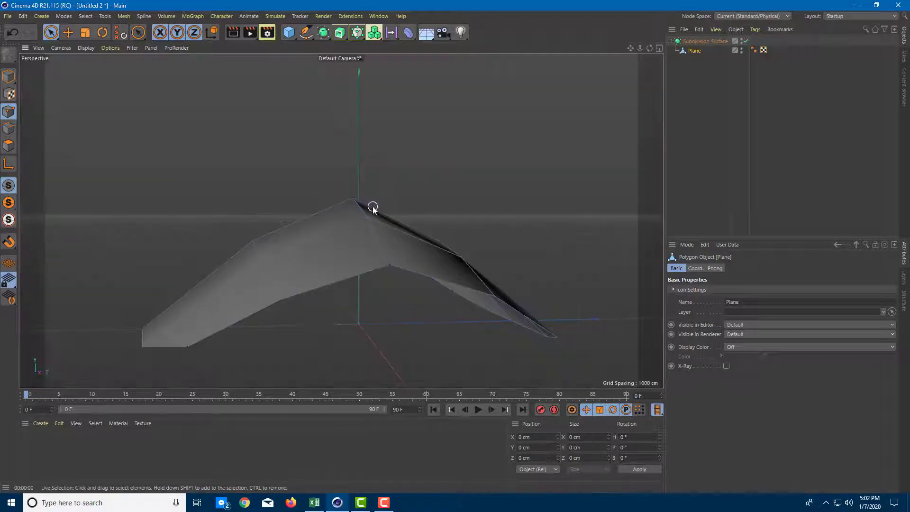
click(697, 42)
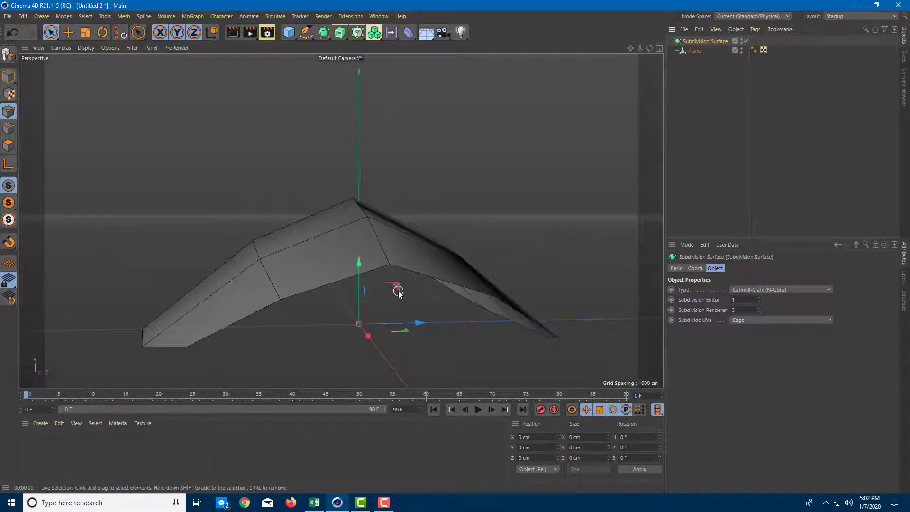
Test-render the arch, set Subdivision Renderer to 4, and re-render to compare.
key(shift+r)
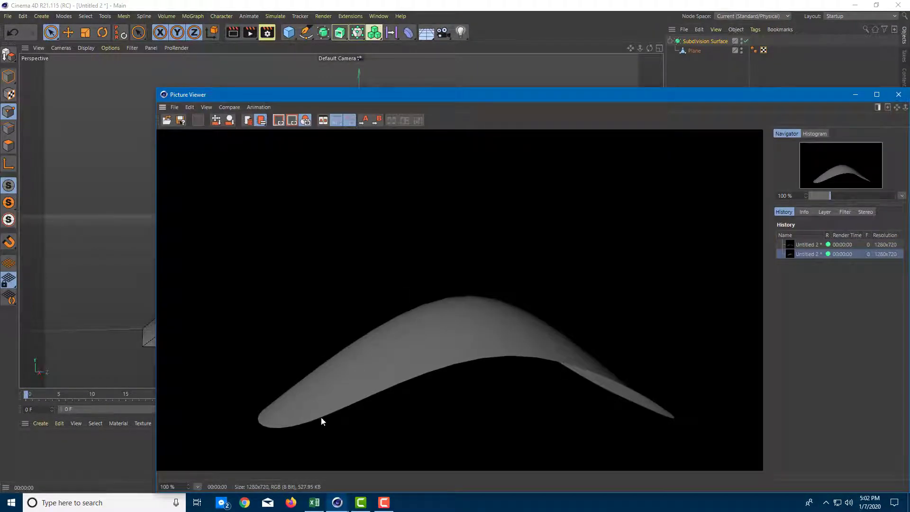
drag(523, 106, 274, 74)
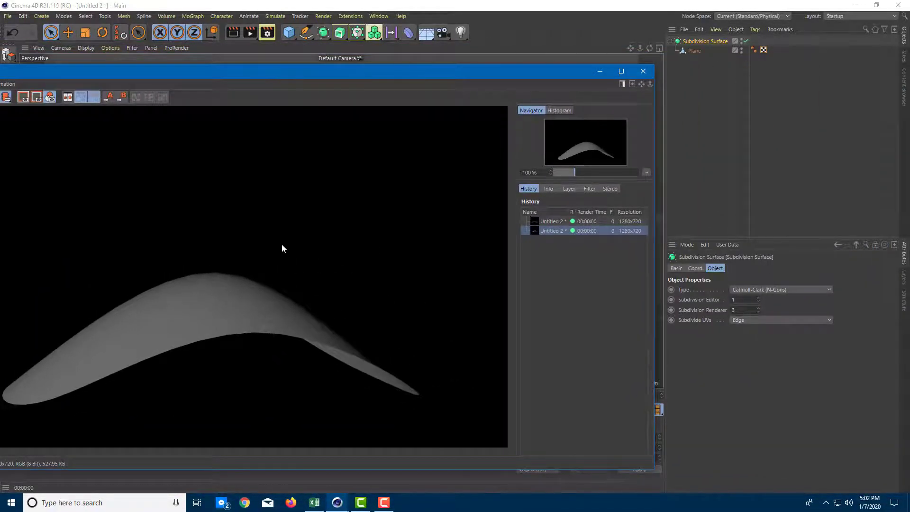
click(643, 71)
key(BackSpace)
text(4)
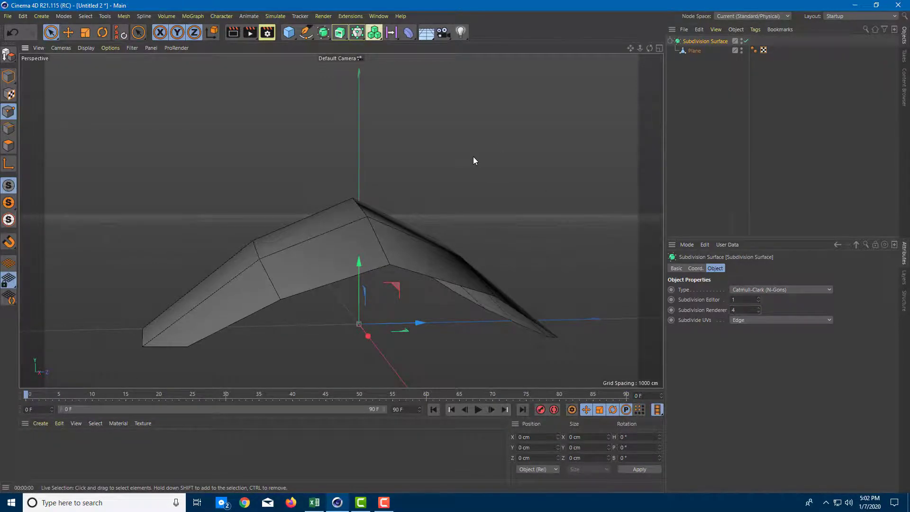
key(shift+r)
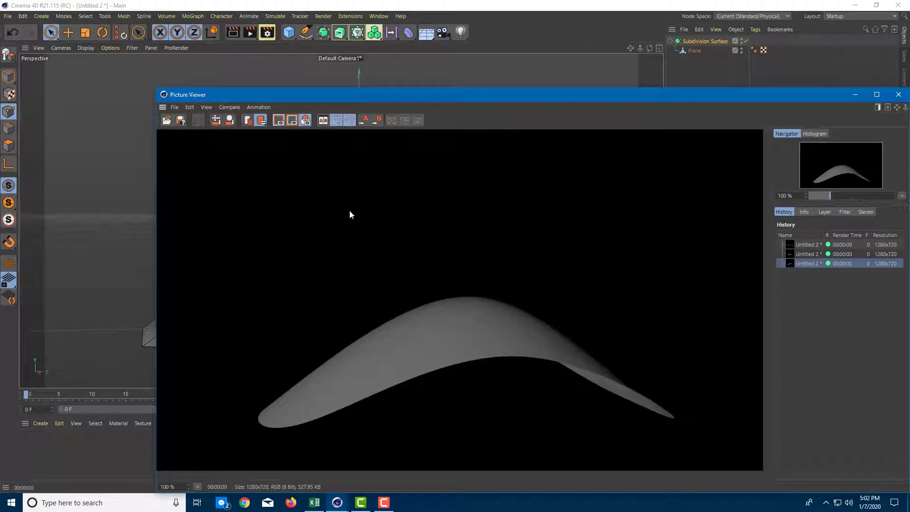
click(899, 95)
alt+drag(355, 289, 362, 254)
scroll(369, 298, down, 3)
scroll(378, 261, down, 3)
alt+drag(443, 297, 411, 267)
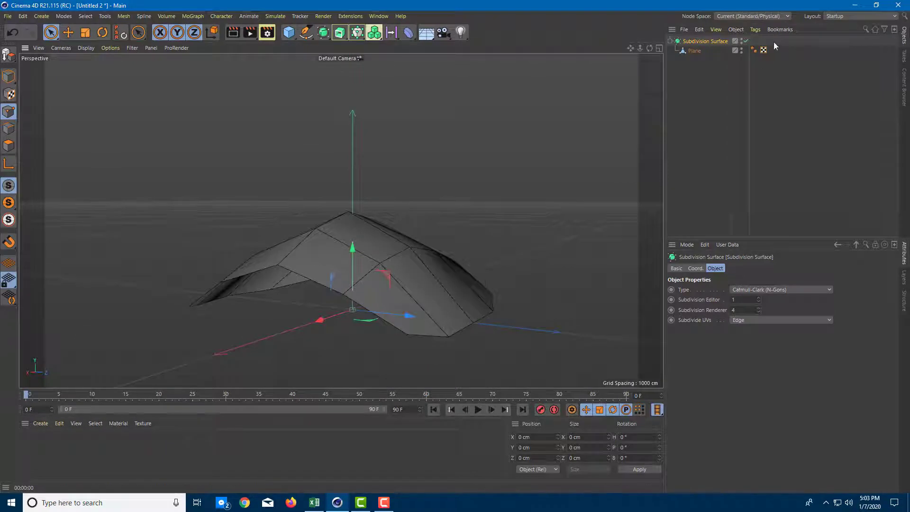
Delete the Plane and the Subdivision Surface from the scene.
click(692, 51)
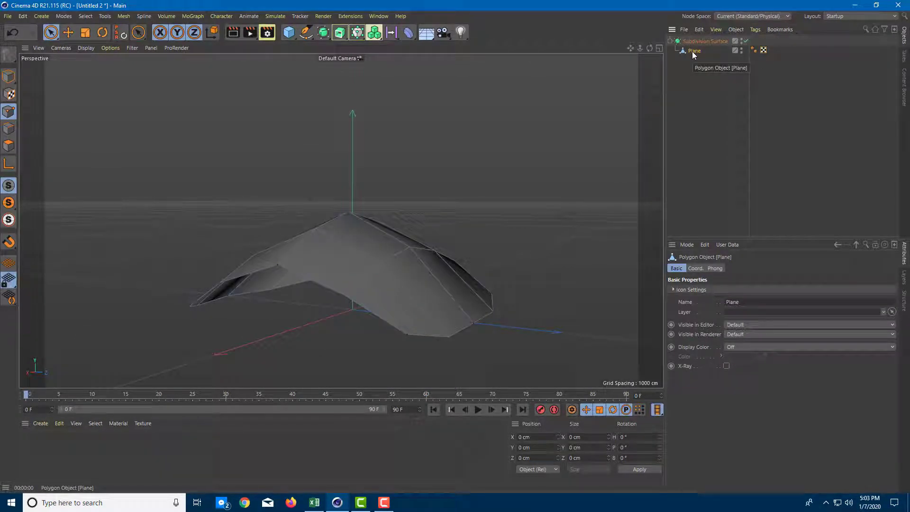
key(Delete)
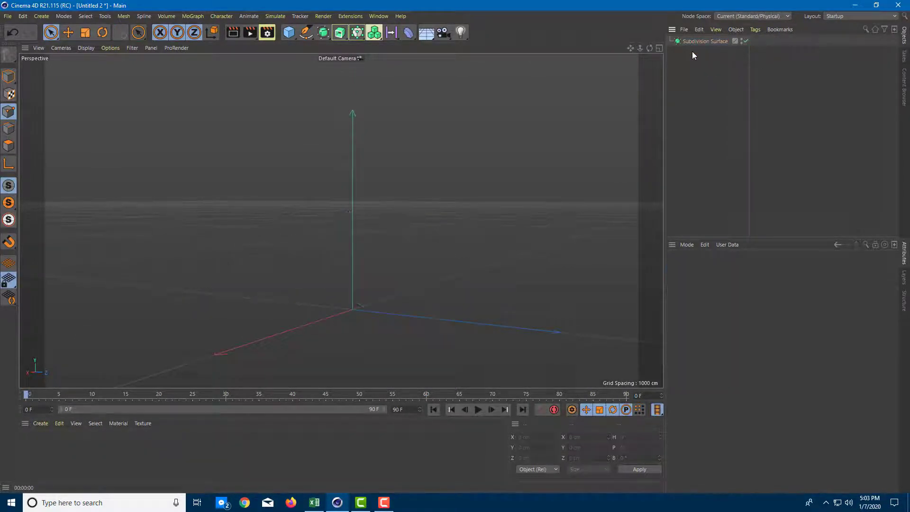
click(696, 40)
key(Delete)
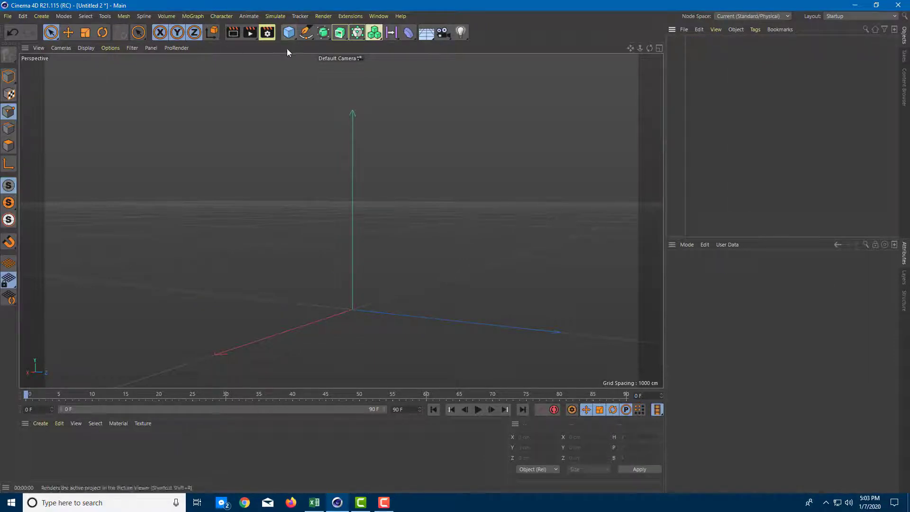
Add a default 200 cm Cube from the primitives palette.
click(289, 32)
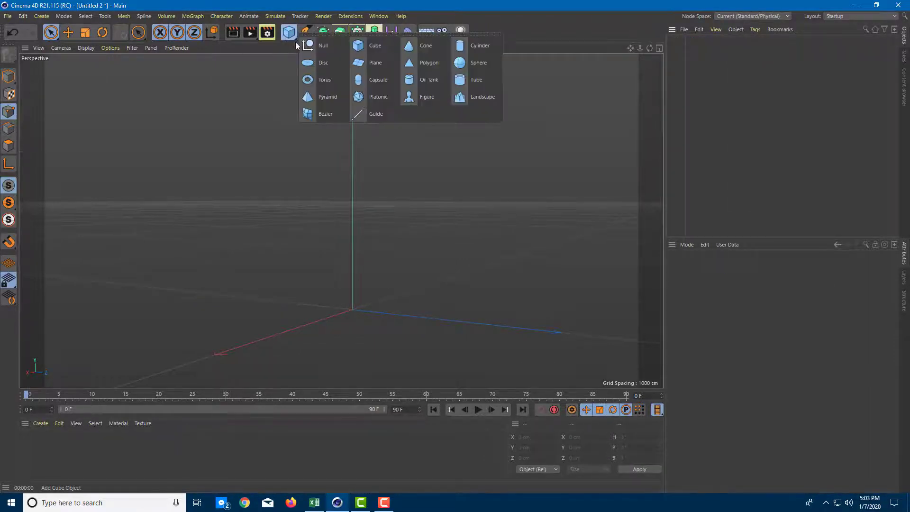
click(362, 52)
alt+drag(347, 206, 387, 268)
alt+middle_drag(387, 268, 378, 224)
alt+drag(378, 266, 210, 242)
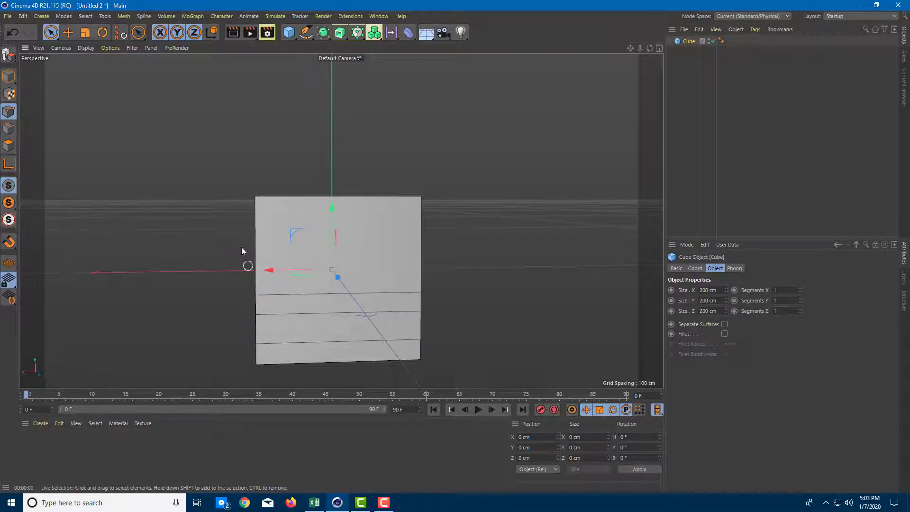
Add a Subdivision Surface and make the Cube its child, rounding it into a sphere.
alt+drag(286, 212, 369, 222)
alt+drag(274, 255, 353, 242)
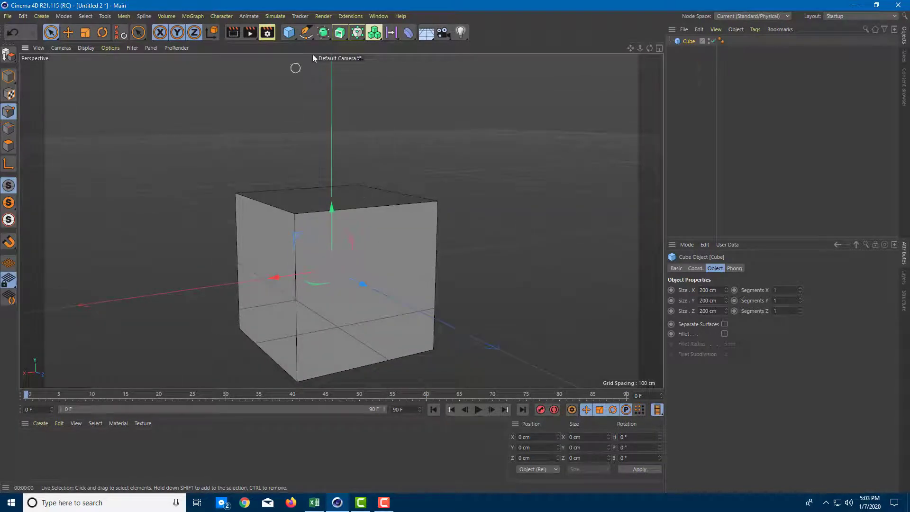
drag(325, 34, 366, 45)
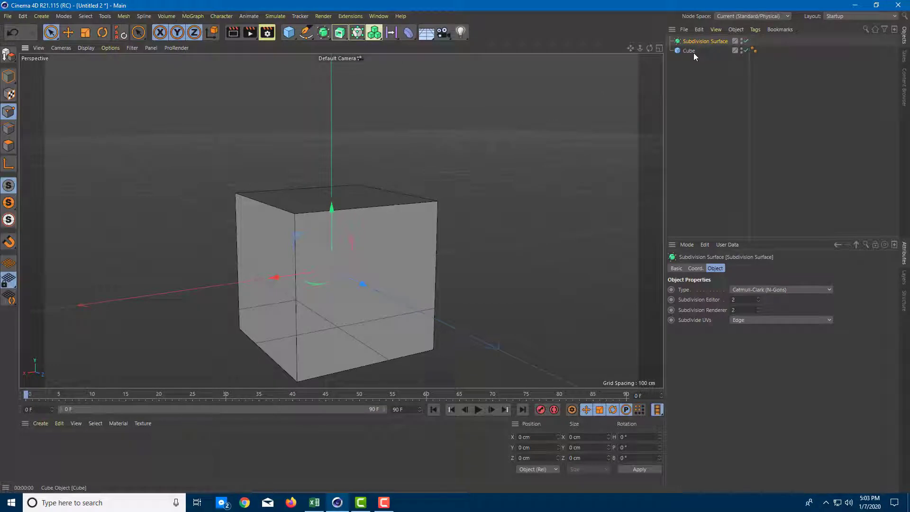
drag(691, 52, 698, 42)
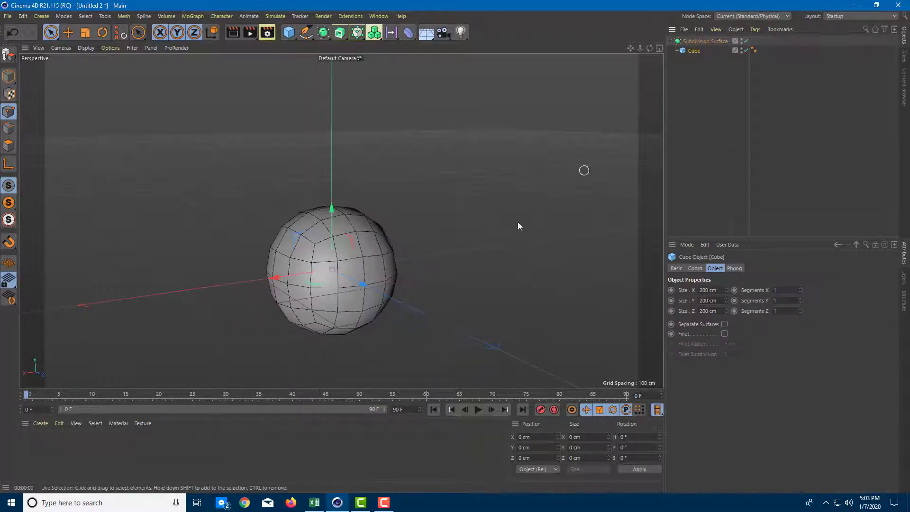
scroll(345, 280, up, 5)
scroll(335, 278, down, 4)
alt+drag(393, 285, 508, 284)
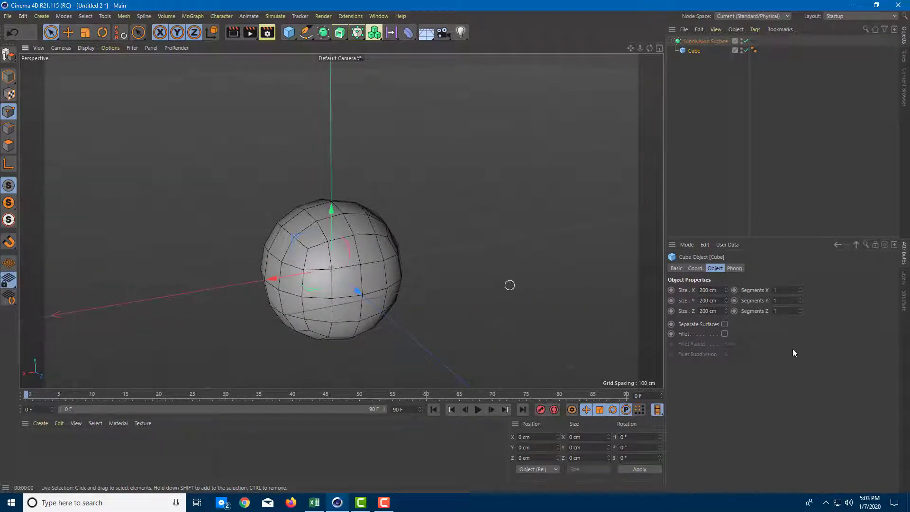
Compare Subdivision Editor levels 0, 1 and 2 on the cube, ending at 2.
click(697, 42)
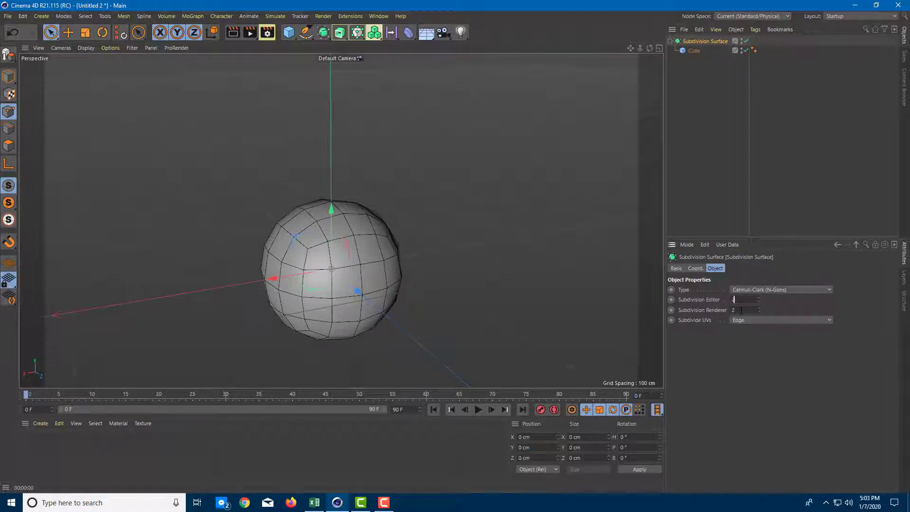
text(0)
key(Return)
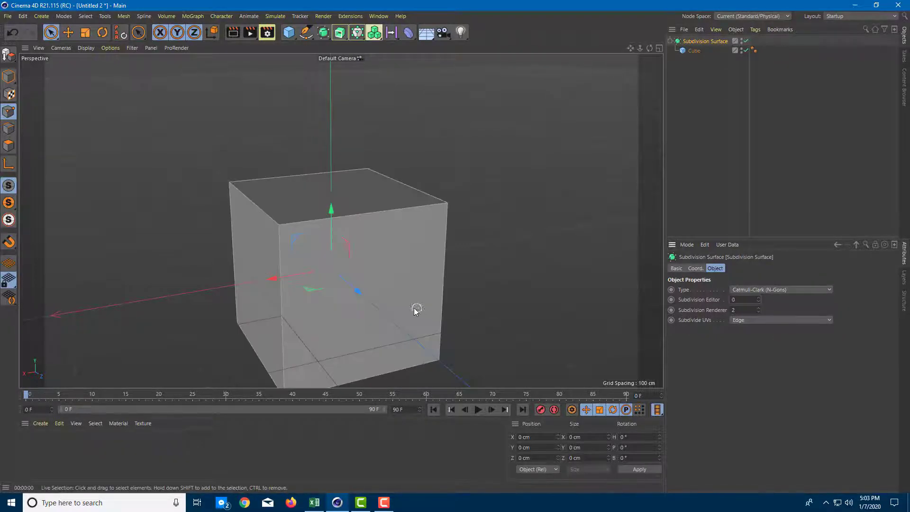
alt+drag(417, 309, 382, 295)
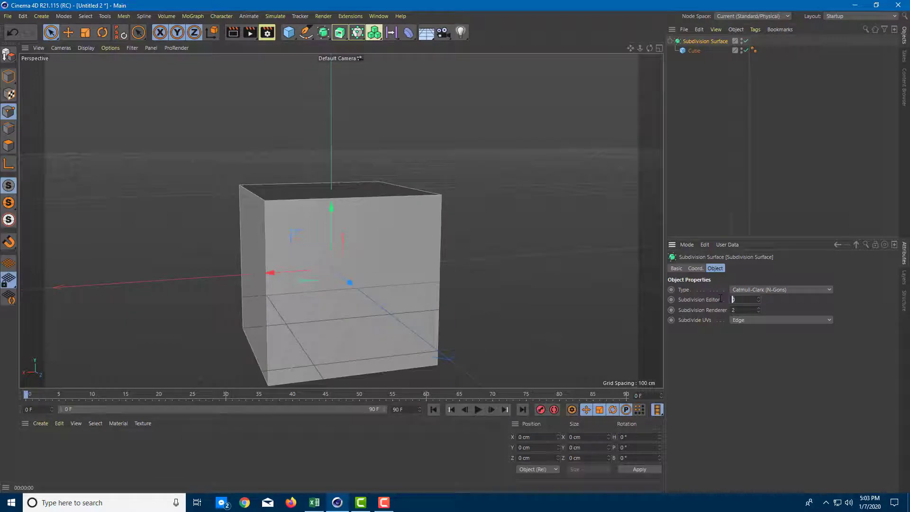
text(1)
key(Return)
alt+drag(419, 266, 337, 253)
alt+drag(374, 218, 314, 326)
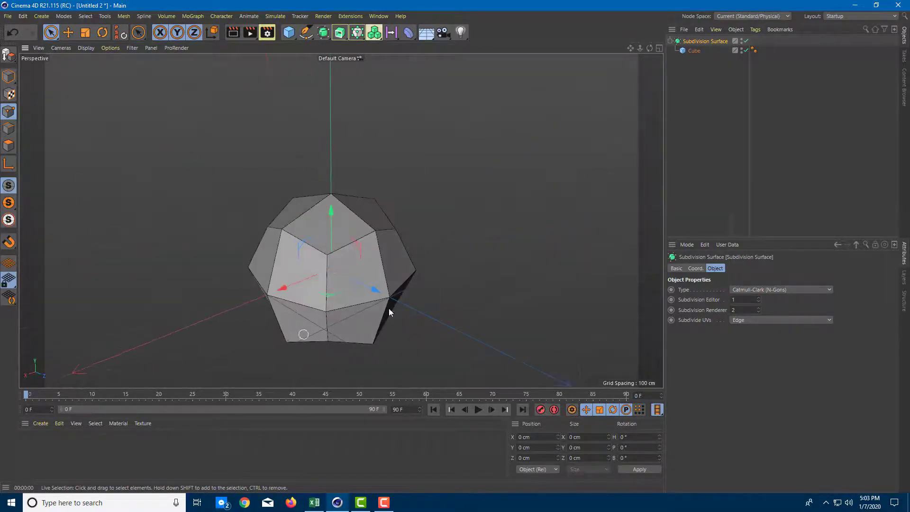
click(758, 298)
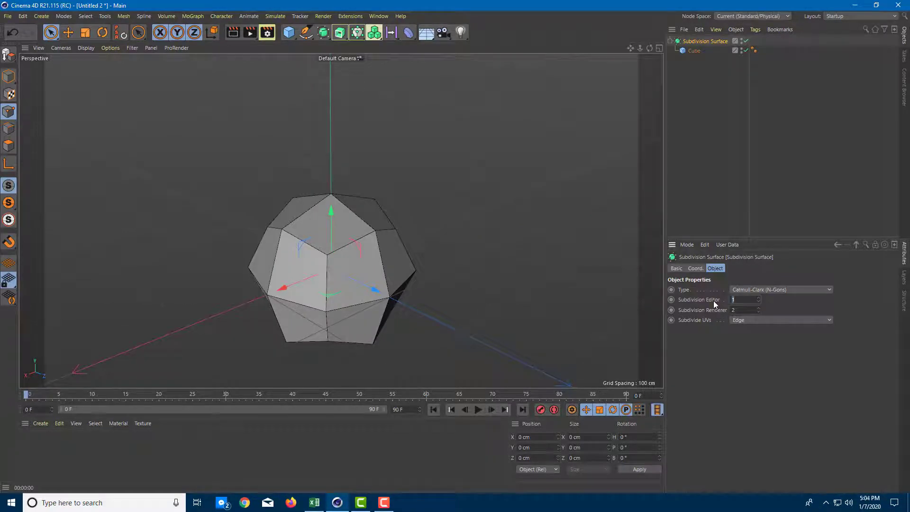
alt+drag(579, 290, 392, 262)
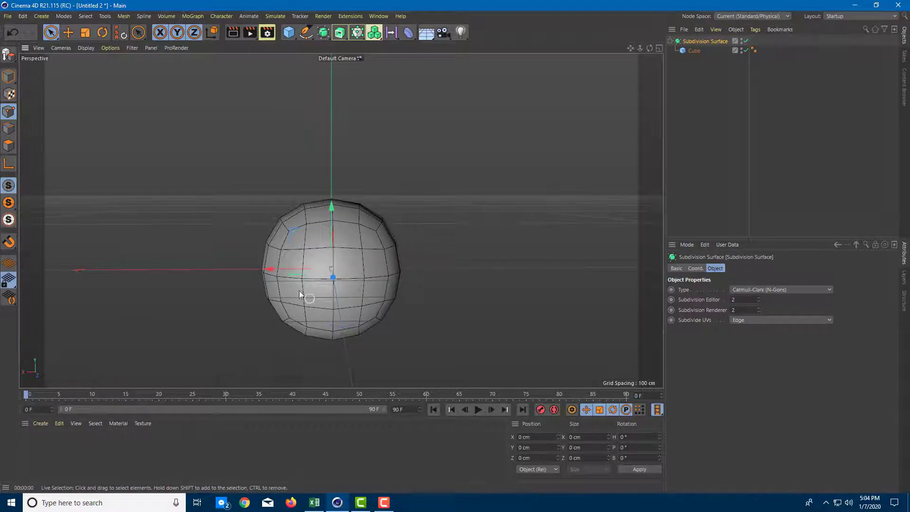
alt+drag(362, 295, 331, 275)
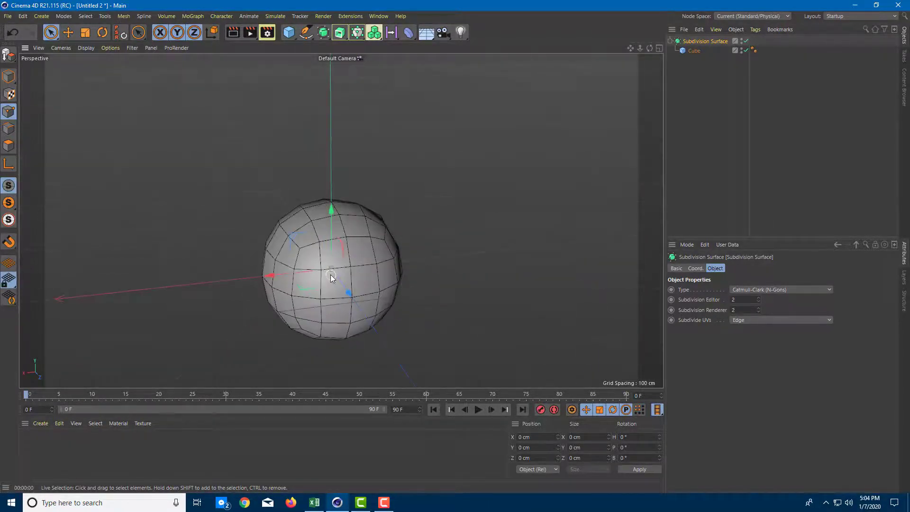
scroll(316, 259, up, 3)
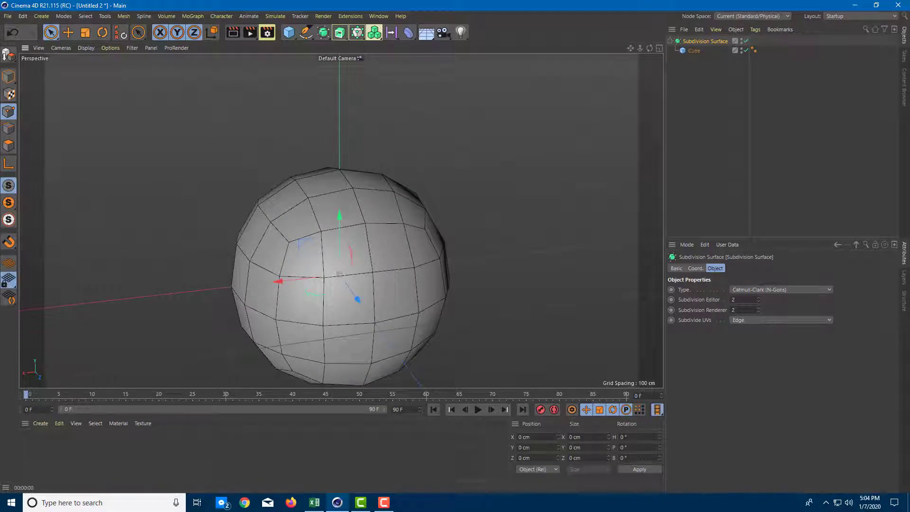
Set Subdivision Renderer to 4 and test-render the smooth sphere.
double_click(743, 310)
alt+middle_drag(383, 203, 368, 179)
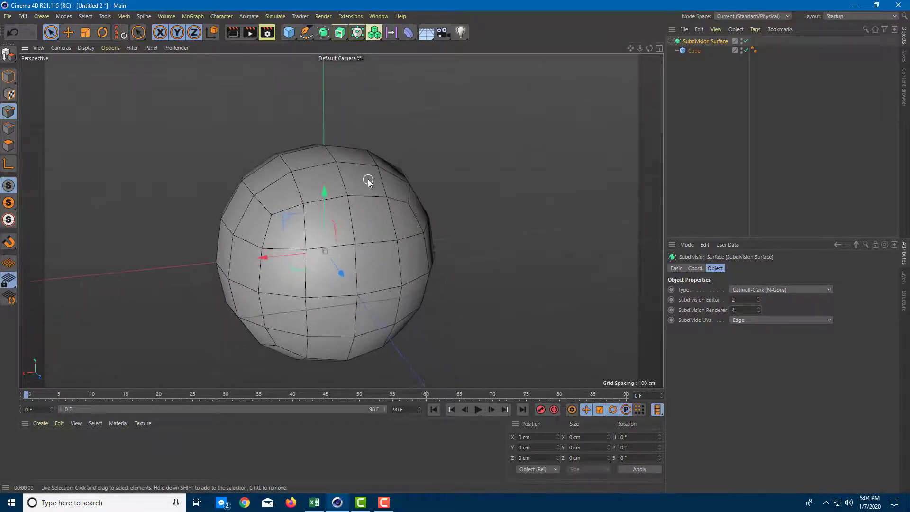
key(shift+r)
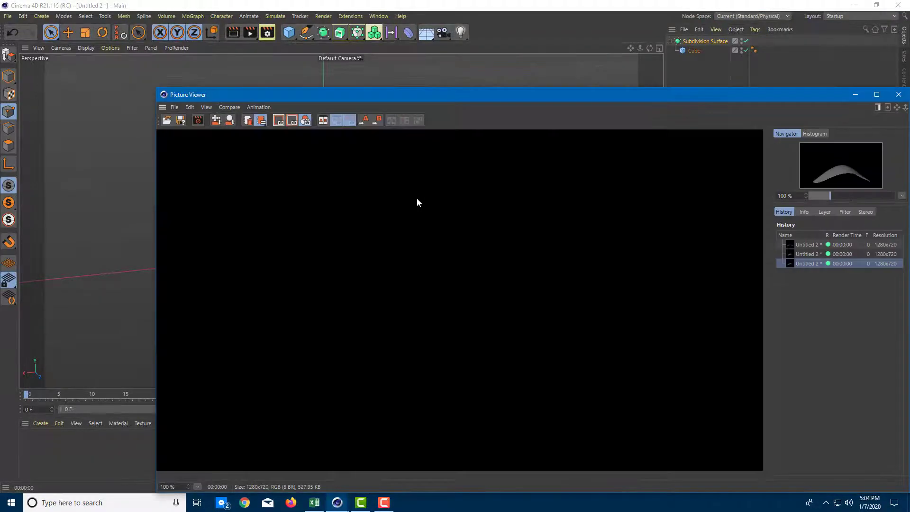
click(898, 95)
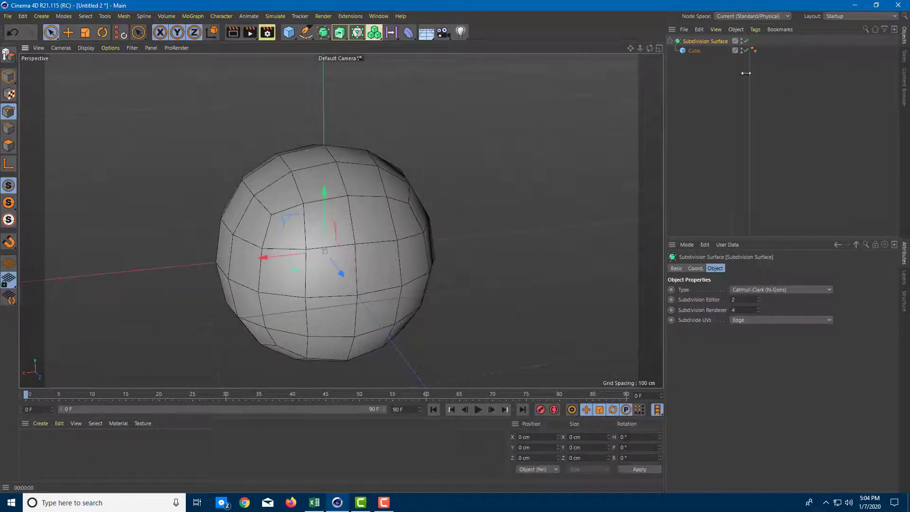
click(695, 51)
Make the cube editable with C and pull one corner point outward.
alt+drag(348, 178, 34, 149)
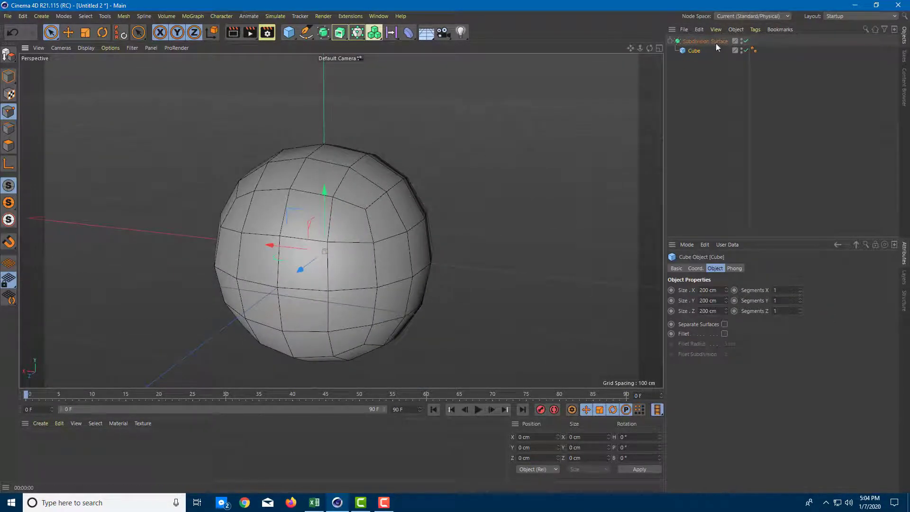
key(c)
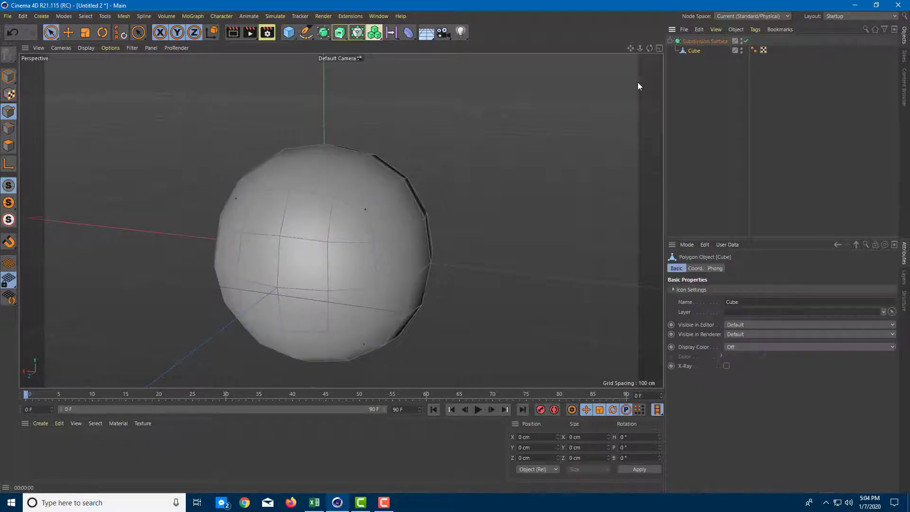
click(368, 208)
alt+drag(402, 232, 493, 266)
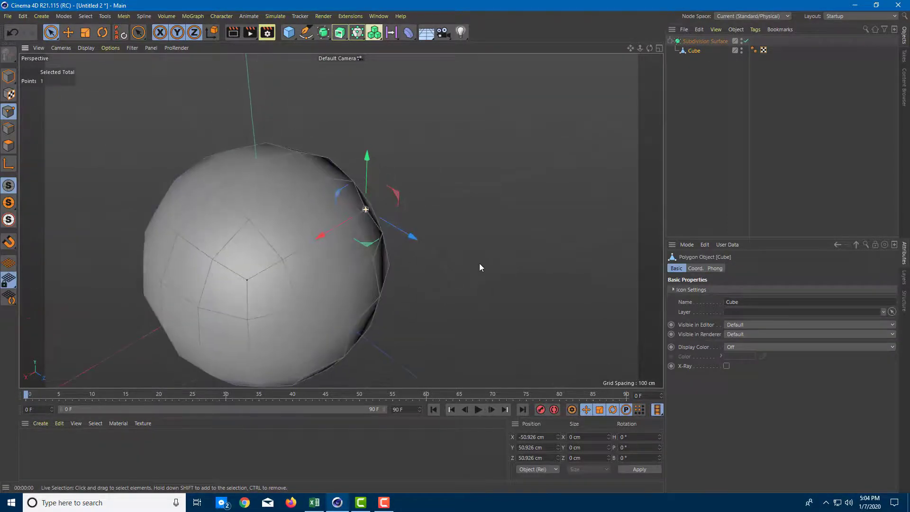
drag(410, 237, 382, 268)
Compare the stretched corner with smoothing off and on, then delete the Subdivision Surface and cube.
click(746, 41)
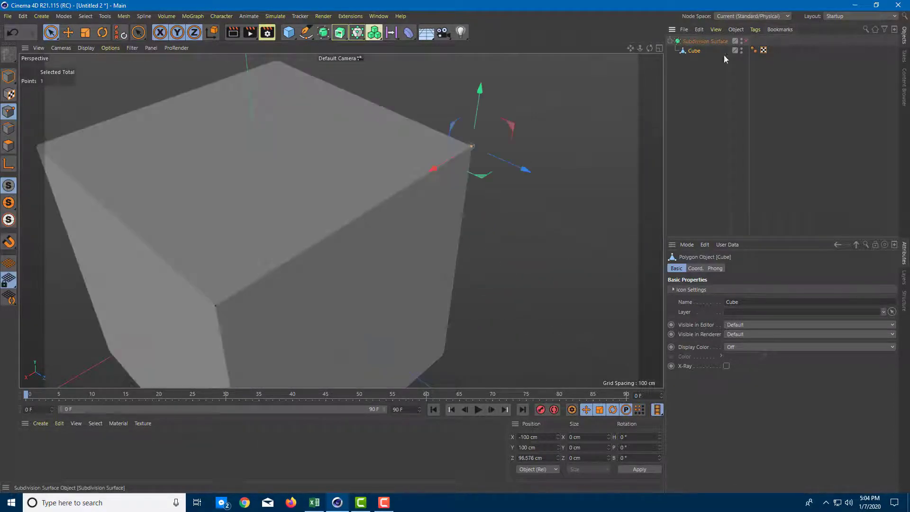
drag(507, 165, 642, 221)
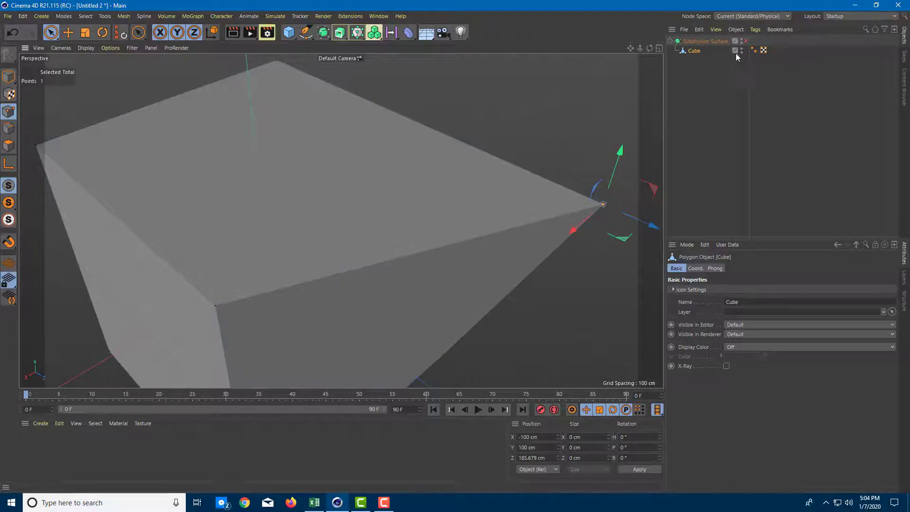
click(735, 41)
click(718, 43)
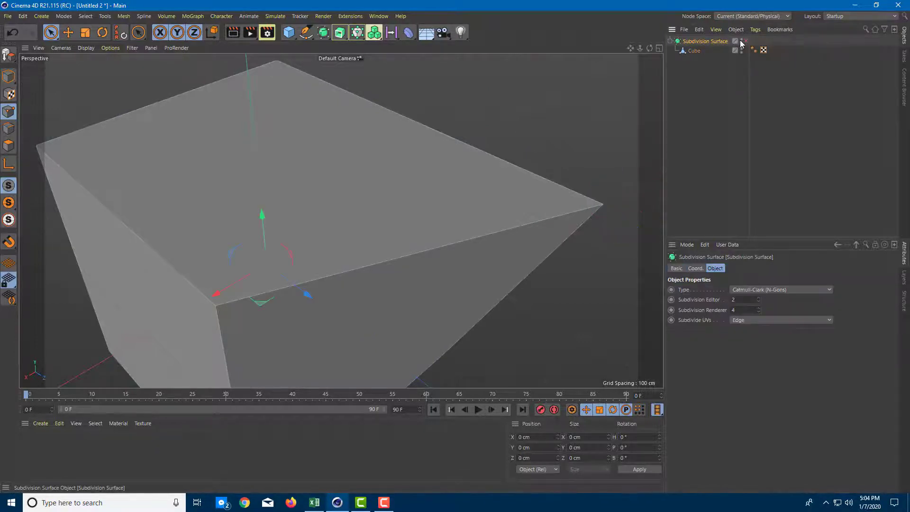
click(746, 40)
drag(303, 291, 469, 226)
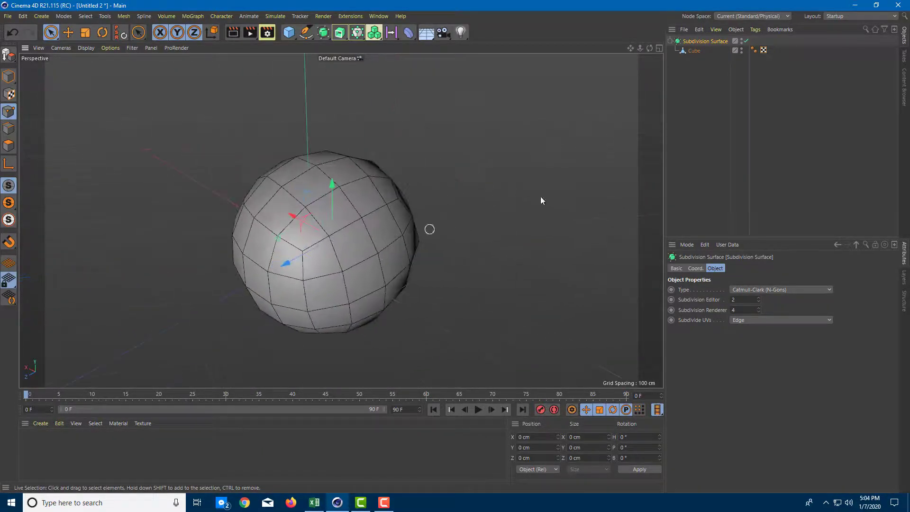
key(Delete)
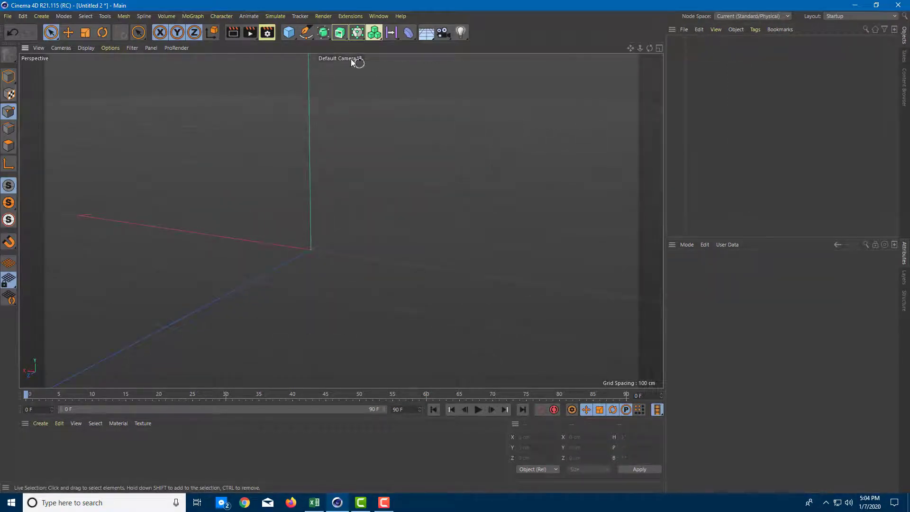
Add a new default cube and look at it in the four-view and perspective layouts.
click(289, 35)
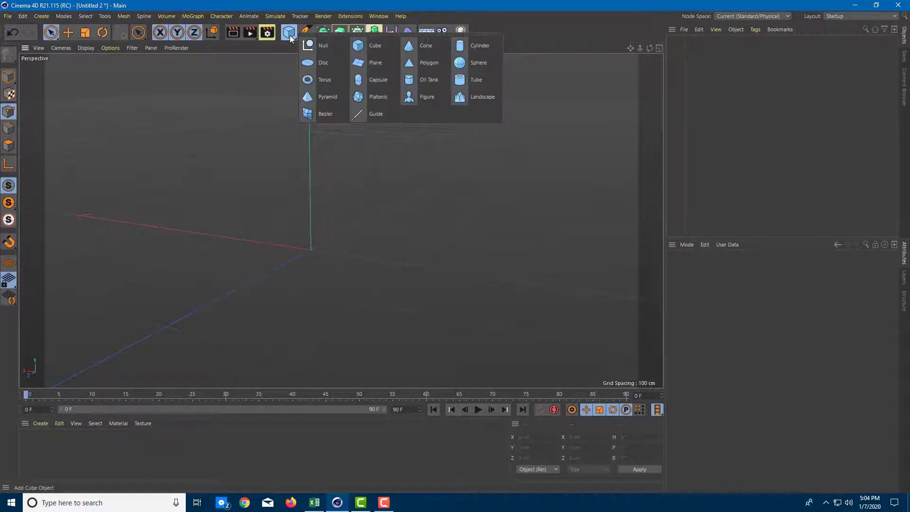
click(372, 48)
alt+drag(342, 110, 360, 226)
drag(309, 208, 331, 114)
middle_click(422, 208)
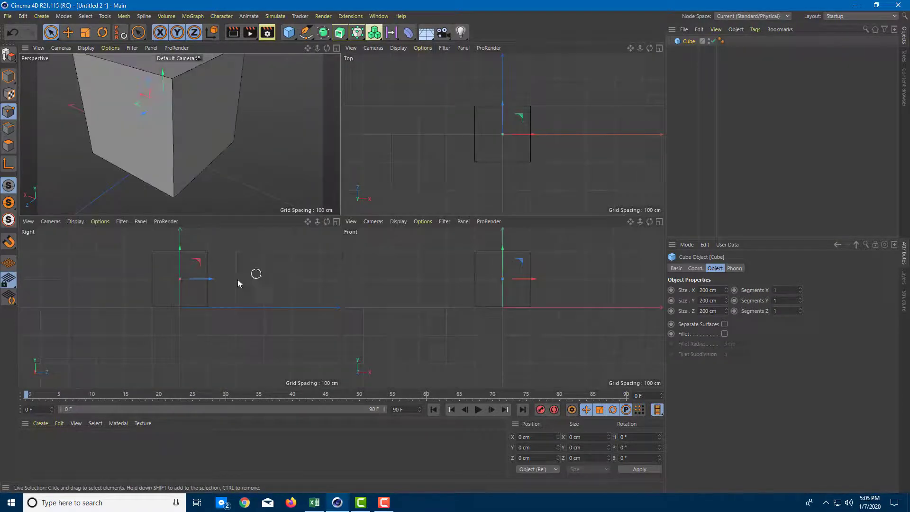
middle_click(214, 248)
scroll(368, 114, up, 5)
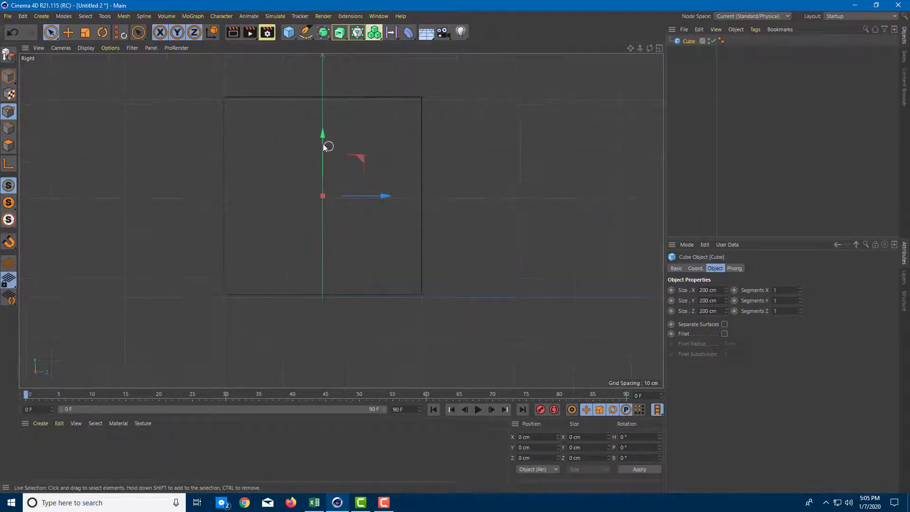
middle_click(389, 138)
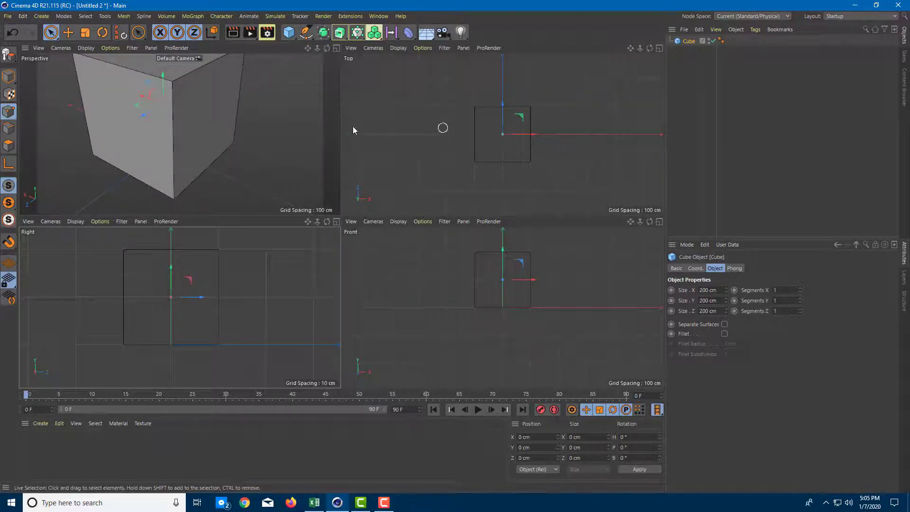
middle_click(244, 120)
scroll(332, 116, down, 5)
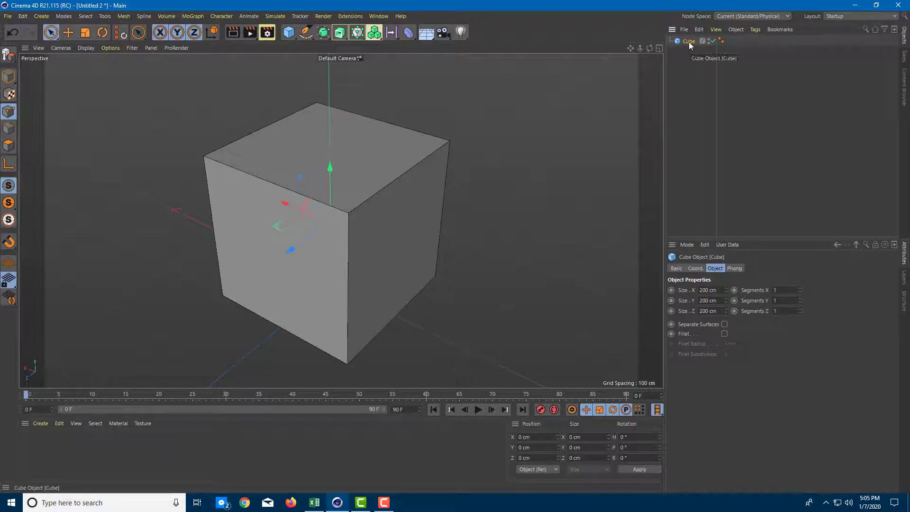
Make the cube editable, then select and delete its top polygon to open the box.
key(c)
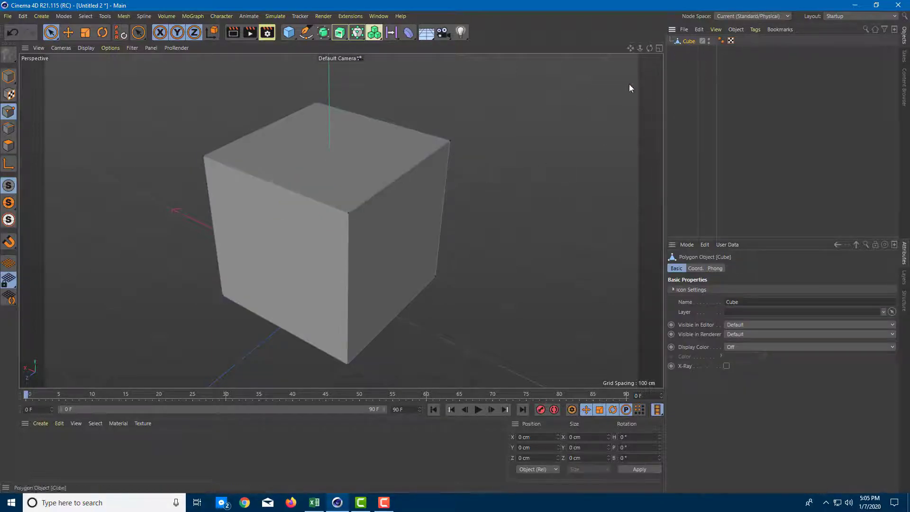
alt+drag(387, 159, 413, 176)
click(9, 145)
click(374, 168)
key(Delete)
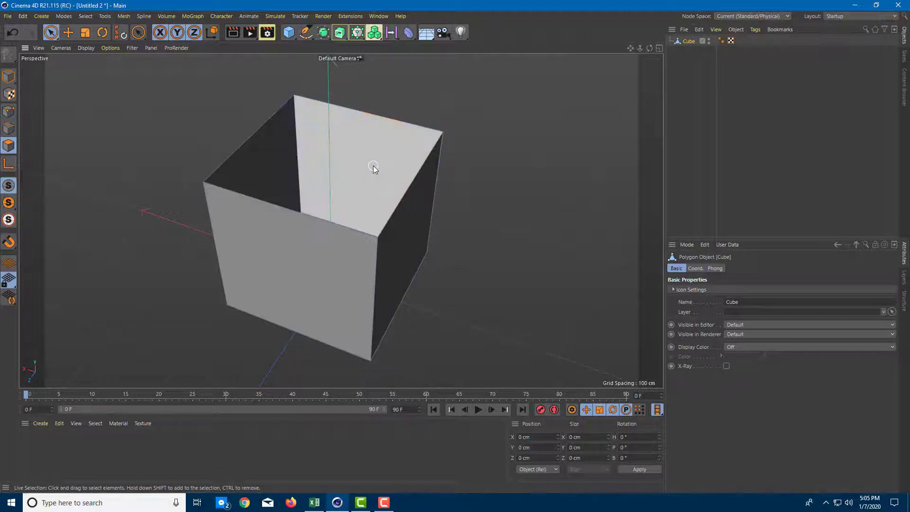
alt+drag(348, 161, 359, 179)
alt+drag(364, 189, 389, 210)
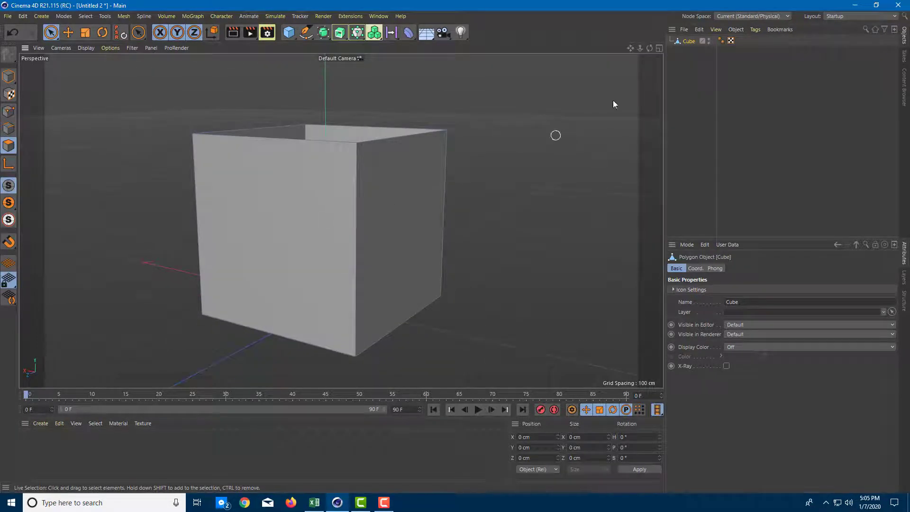
Add a Subdivision Surface, delete the extra one, and parent Cube under Subdivision Surface.1.
click(326, 36)
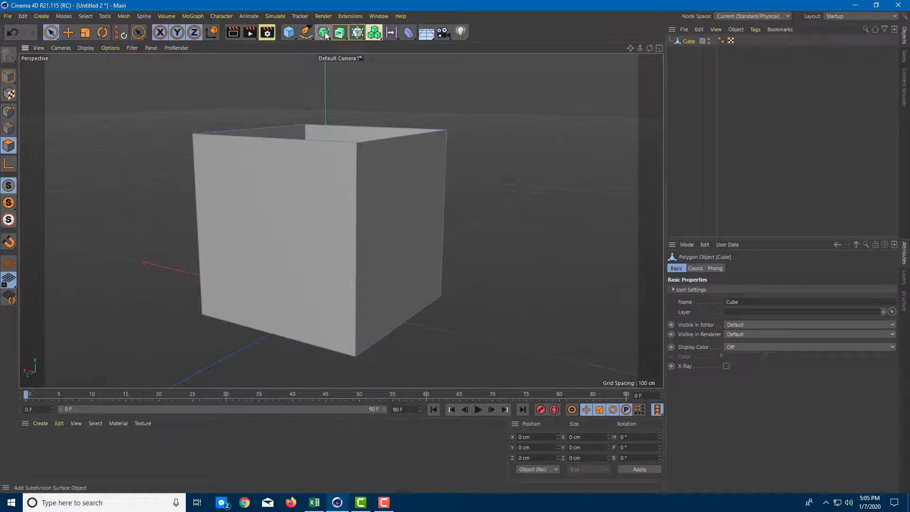
click(326, 36)
click(326, 36)
click(341, 46)
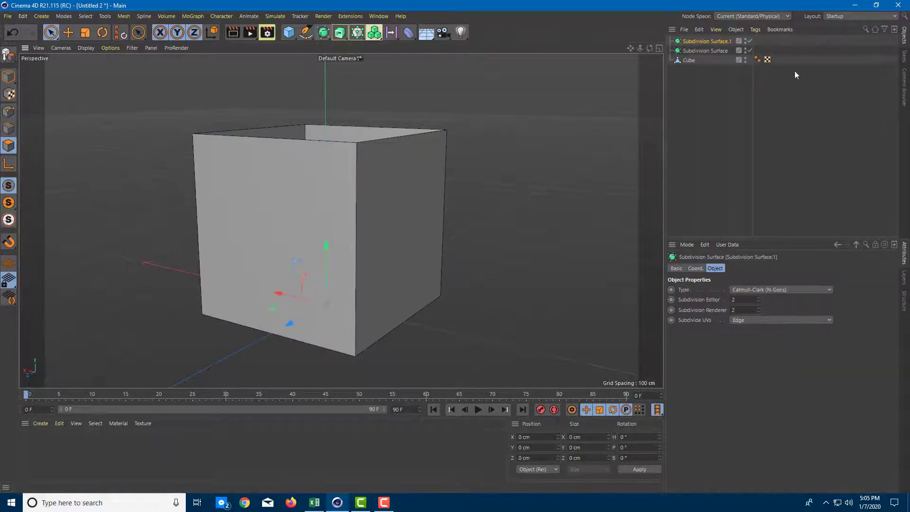
key(Delete)
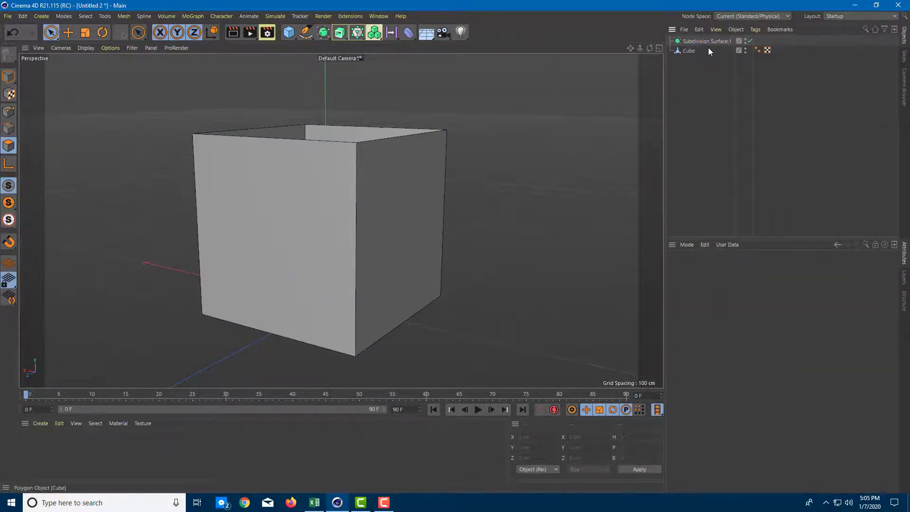
click(696, 42)
shift+click(690, 52)
click(689, 51)
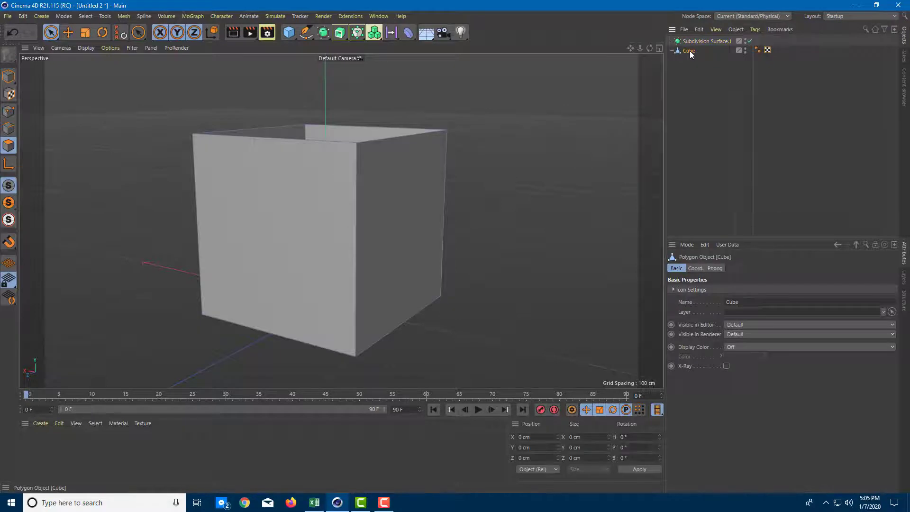
drag(696, 41, 697, 43)
Toggle the Subdivision Surface smoothing on and off, leaving it disabled to show the sharp box.
alt+drag(471, 147, 504, 129)
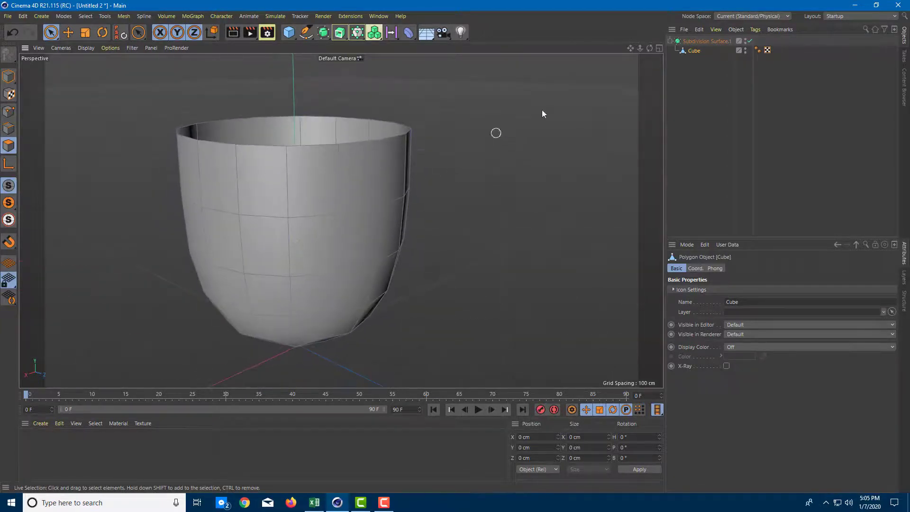
click(750, 41)
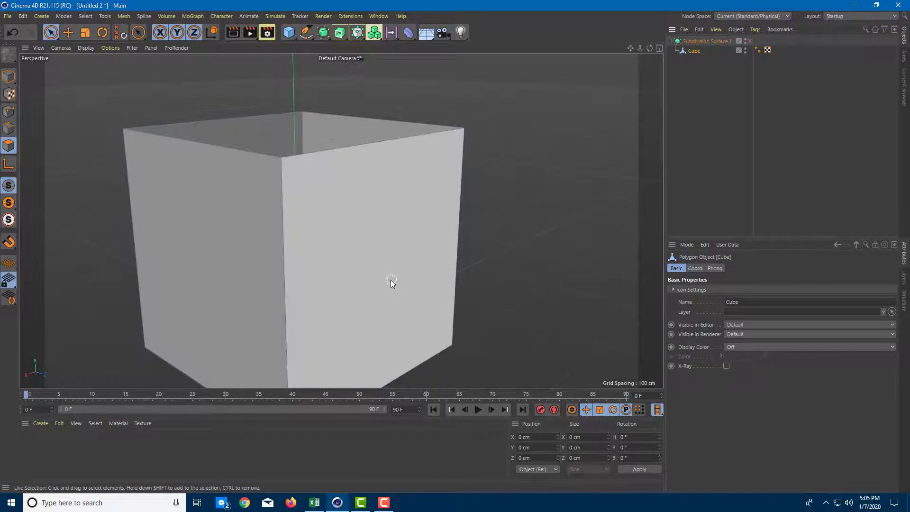
scroll(391, 279, down, 3)
alt+middle_drag(391, 311, 416, 244)
alt+drag(416, 243, 415, 268)
scroll(371, 286, up, 3)
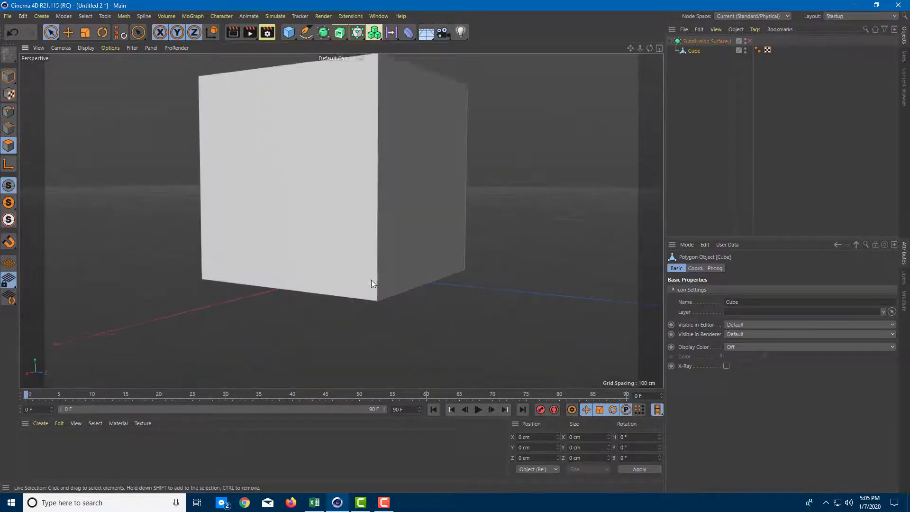
click(750, 41)
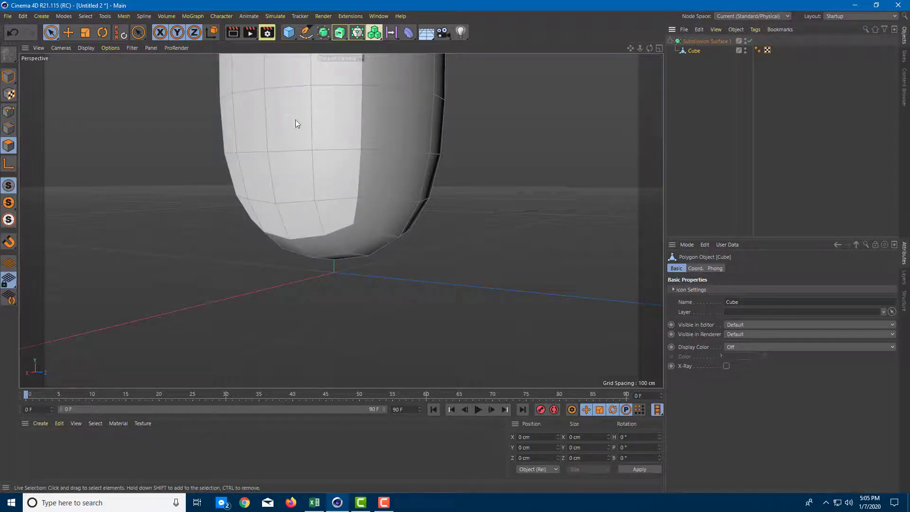
click(750, 41)
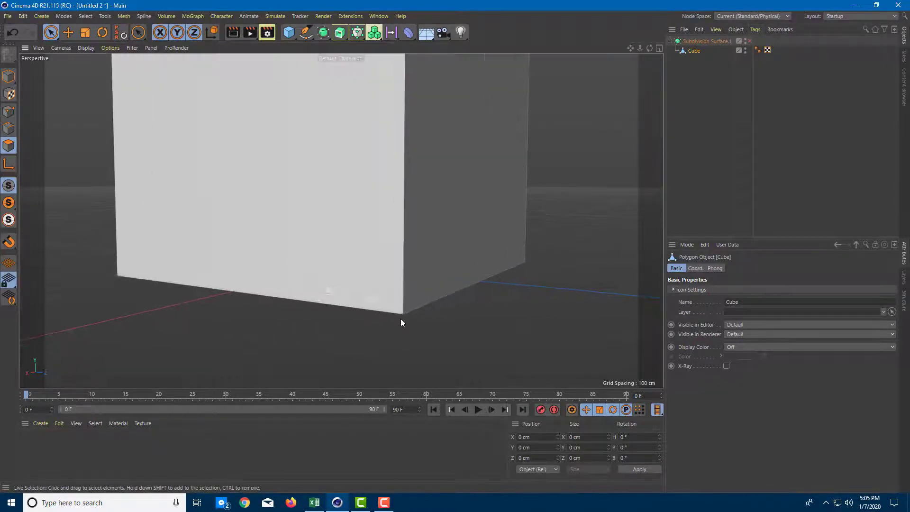
alt+drag(392, 280, 320, 323)
scroll(321, 324, up, 2)
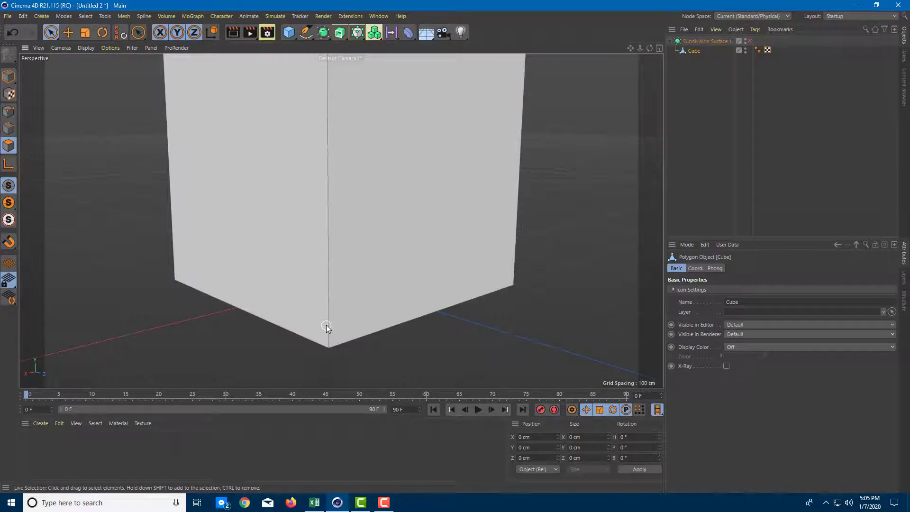
key(k)
key(k)
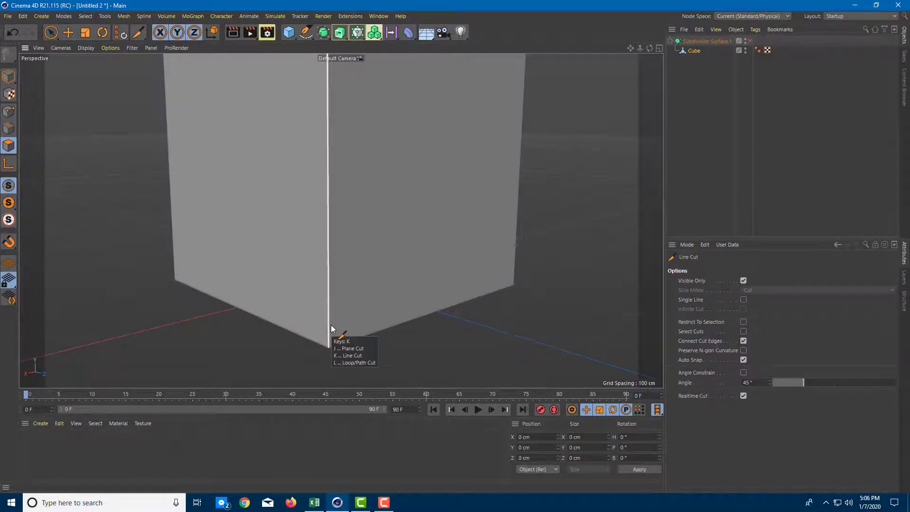
Place a Loop/Path Cut near the cube's bottom and preview the smoothed cup.
key(l)
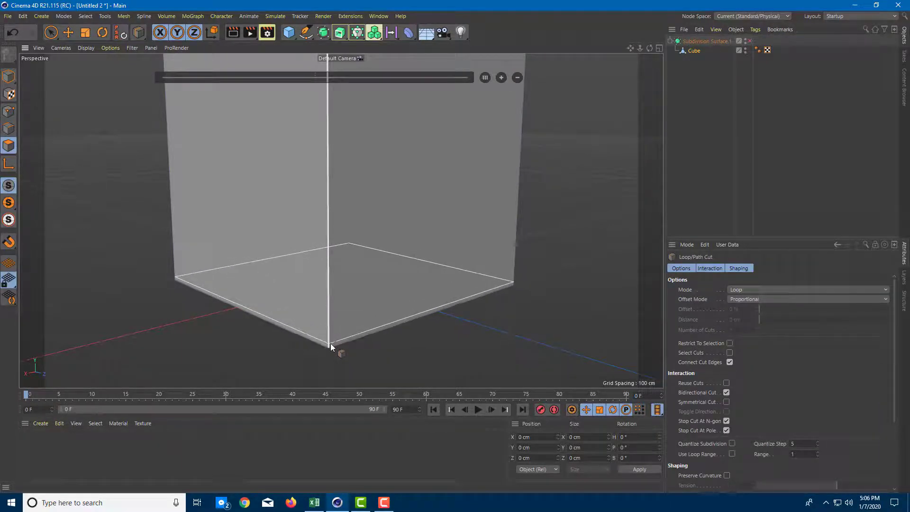
click(331, 345)
alt+drag(367, 316, 379, 246)
alt+drag(388, 192, 372, 284)
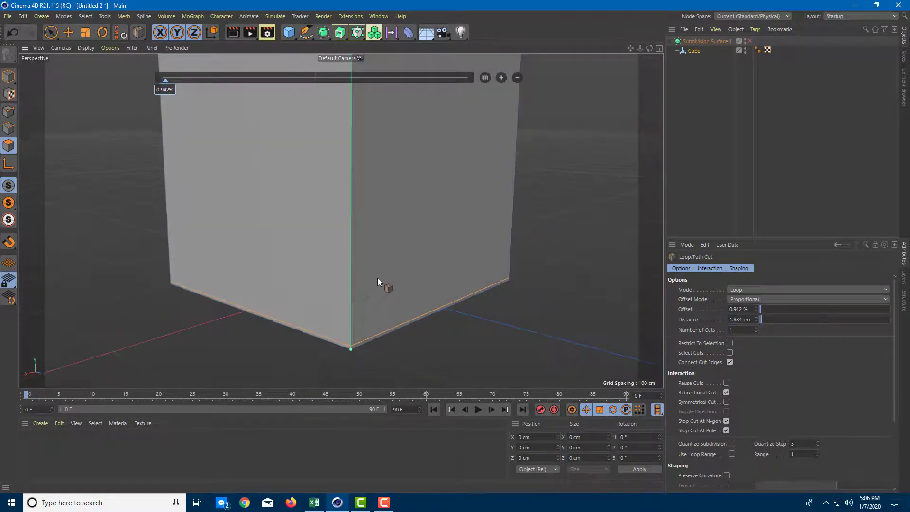
click(750, 41)
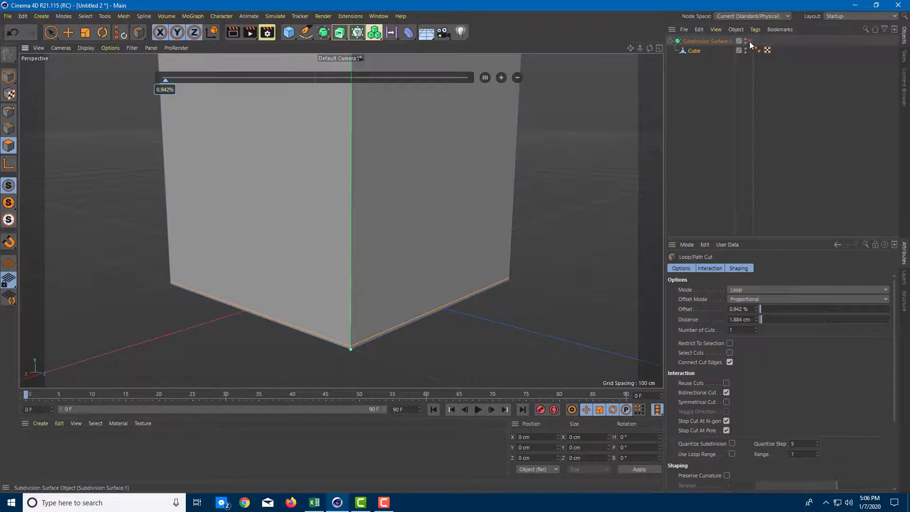
alt+drag(506, 182, 482, 205)
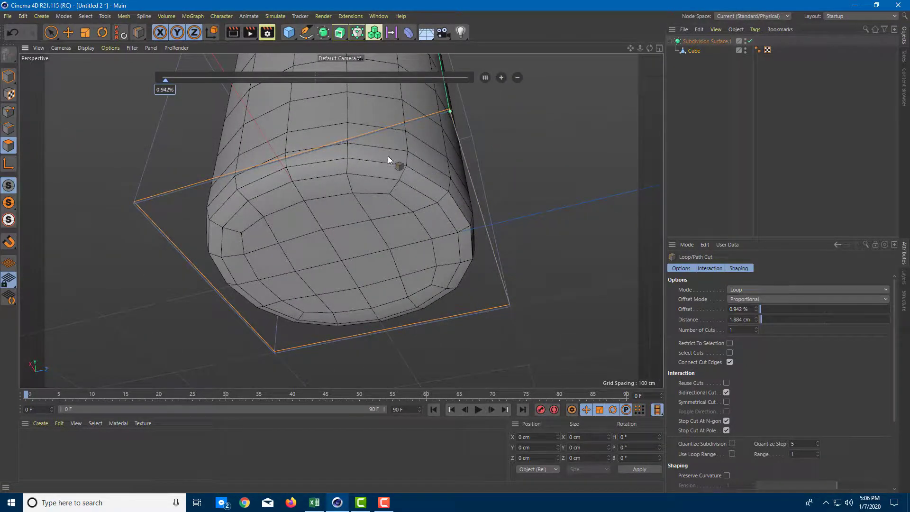
alt+drag(408, 189, 414, 230)
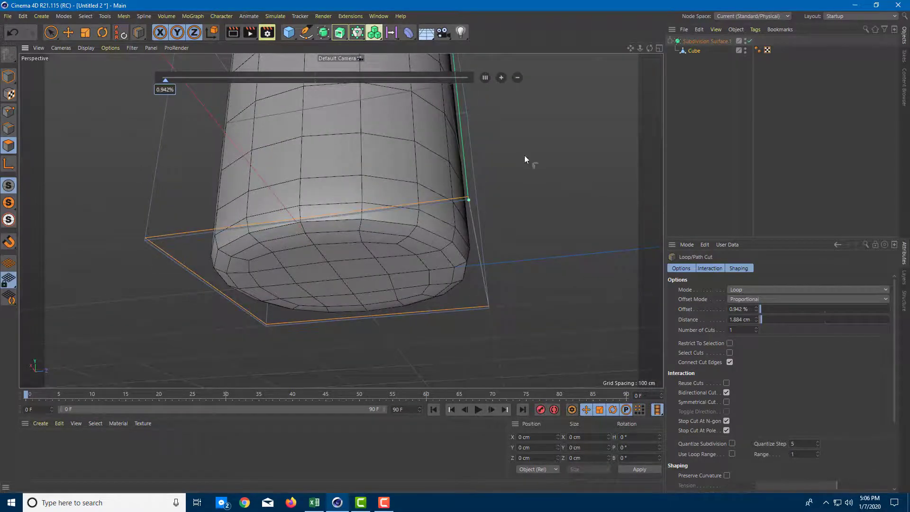
With smoothing off, add another loop cut at the bottom corner, then re-enable the Subdivision Surface.
click(750, 40)
scroll(442, 219, up, 3)
scroll(448, 256, up, 2)
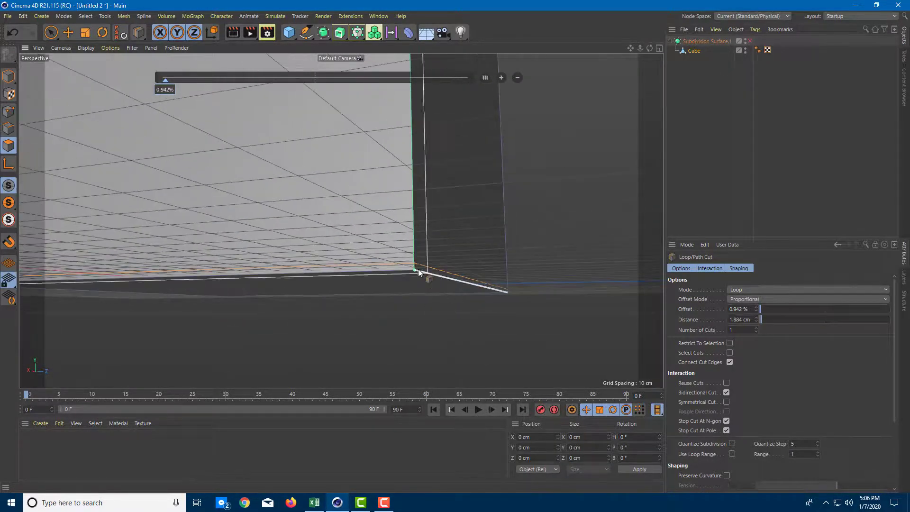
click(750, 41)
click(750, 41)
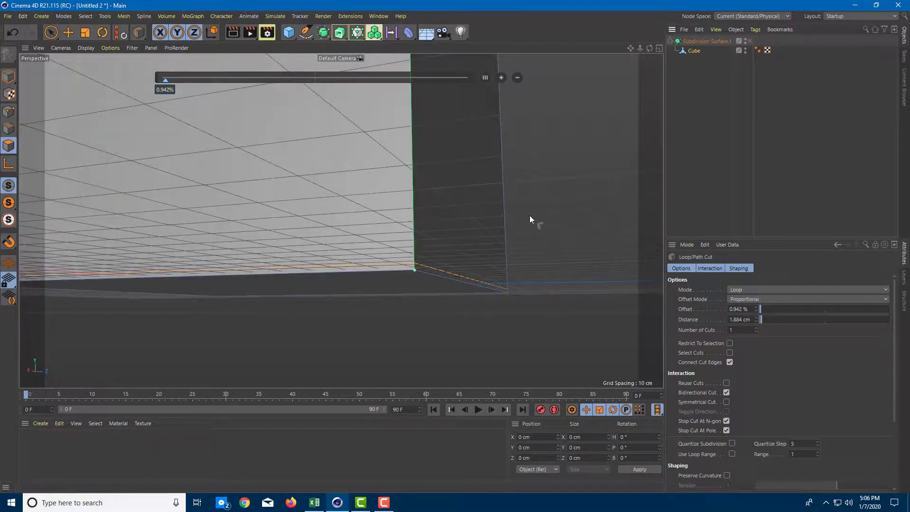
alt+drag(420, 266, 425, 291)
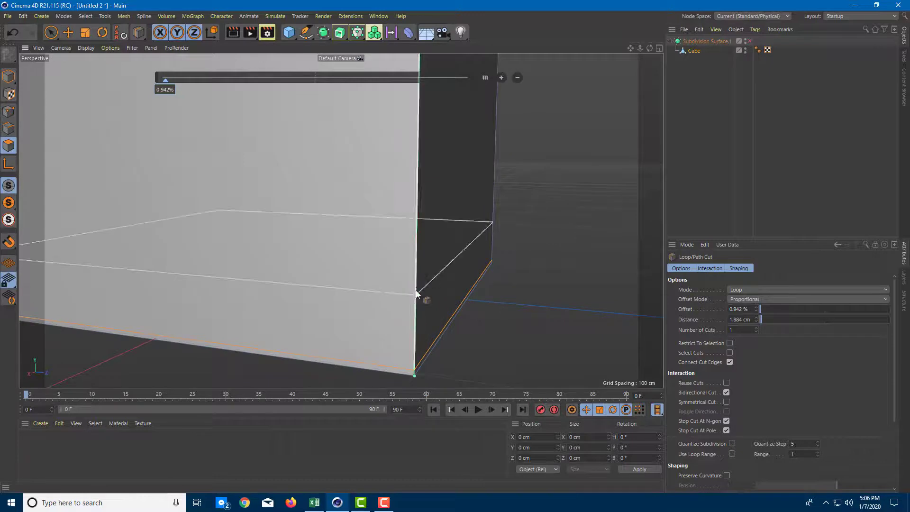
alt+middle_drag(415, 294, 422, 261)
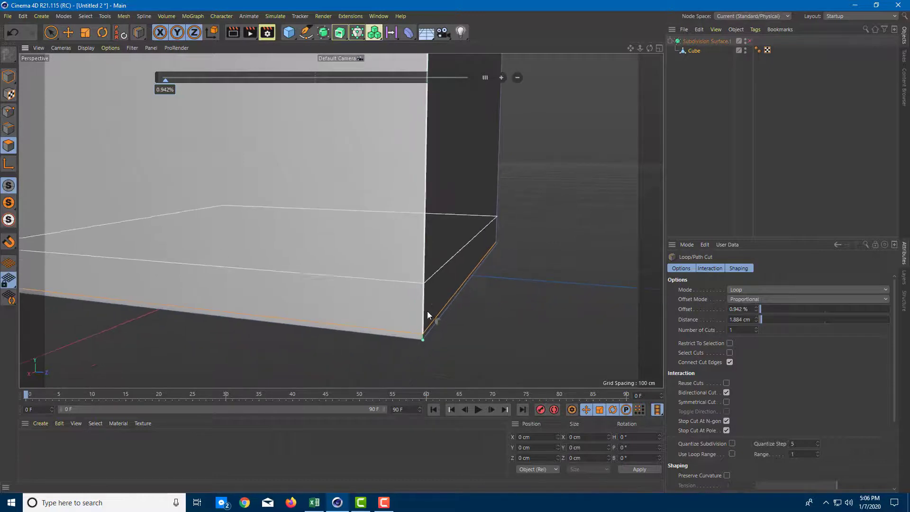
click(422, 335)
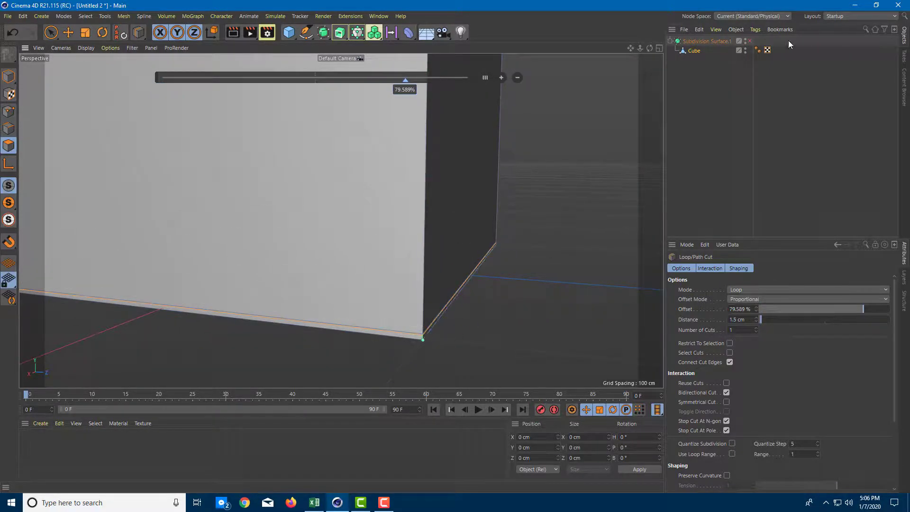
click(749, 42)
click(750, 41)
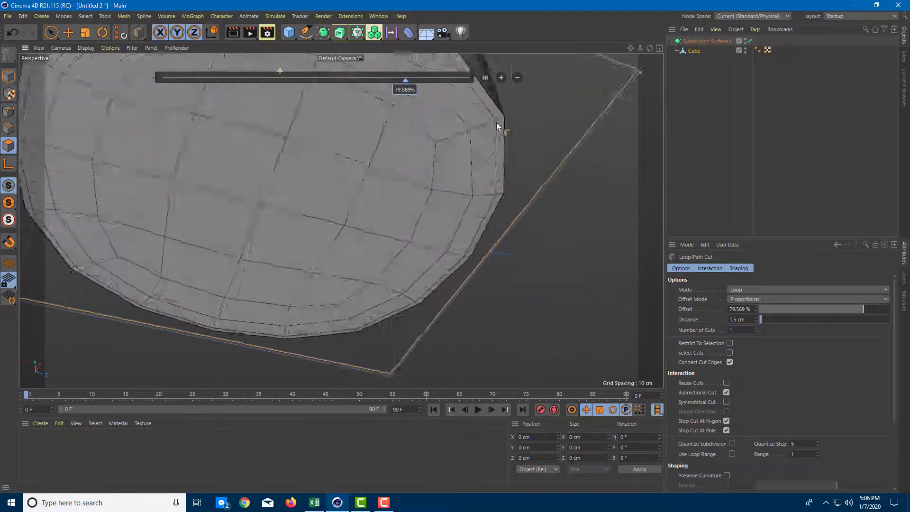
scroll(493, 152, down, 3)
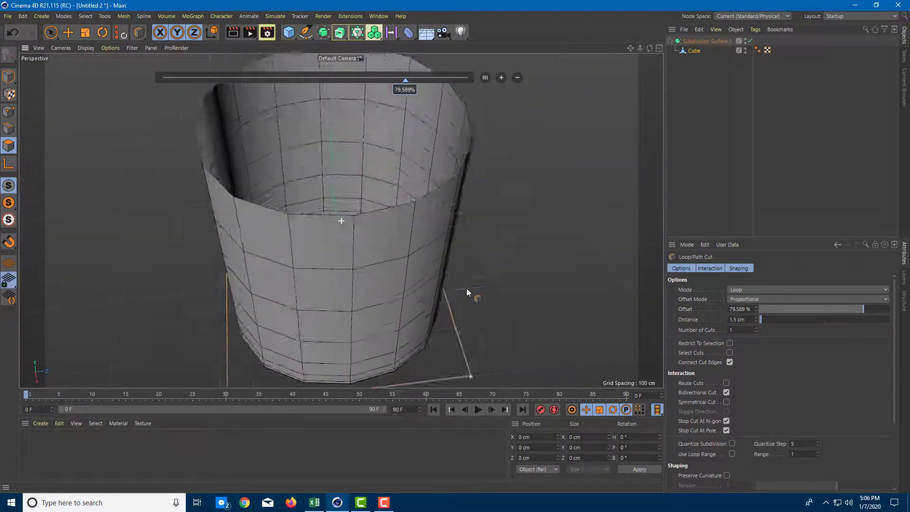